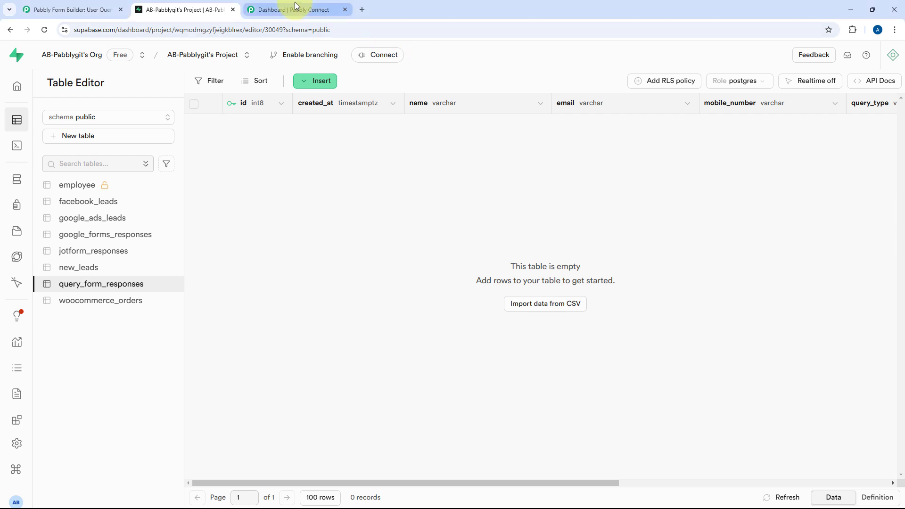
# After seeing the query_form_responses table is empty, switch to the Pabbly Connect dashboard
pyautogui.click(256, 9)
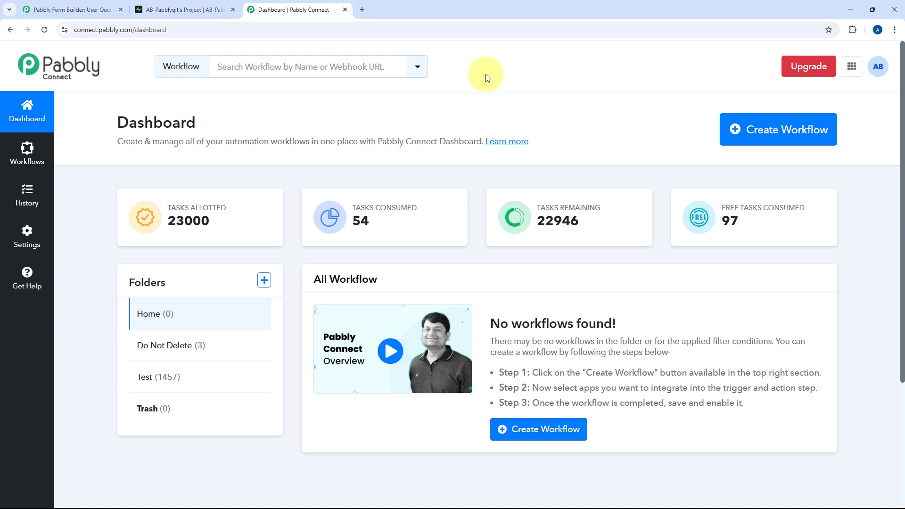
# Create a workflow named 'Webhooks to PostgreSQL', keeping Home as its folder
pyautogui.click(785, 132)
pyautogui.click(378, 245)
pyautogui.write('Webh')
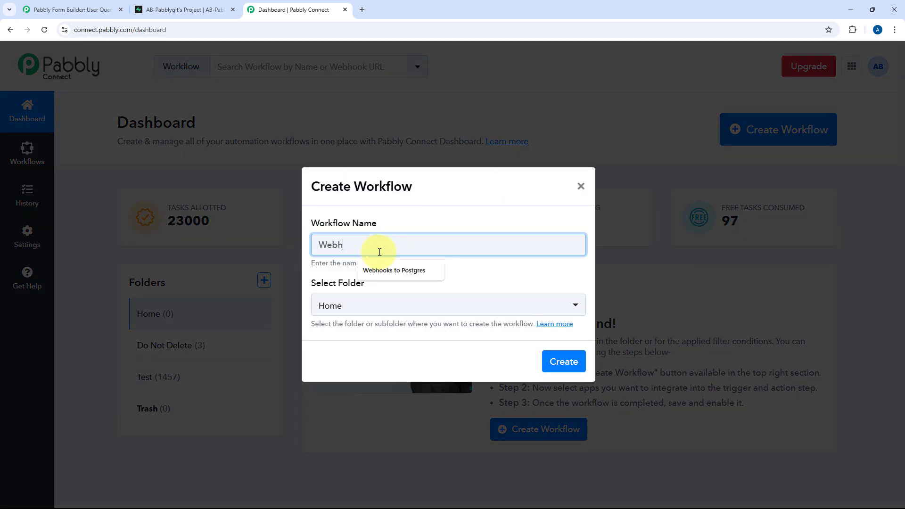
pyautogui.write('ooks to PostgreSQL')
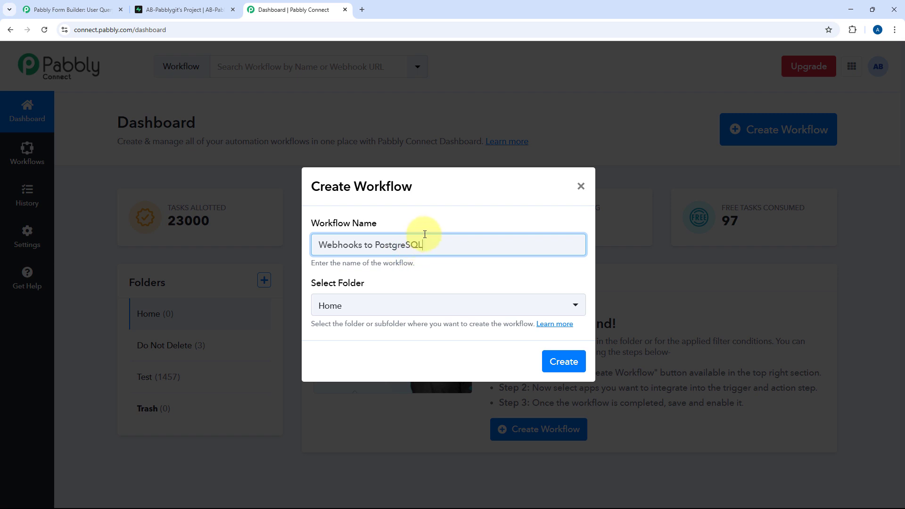
pyautogui.click(417, 306)
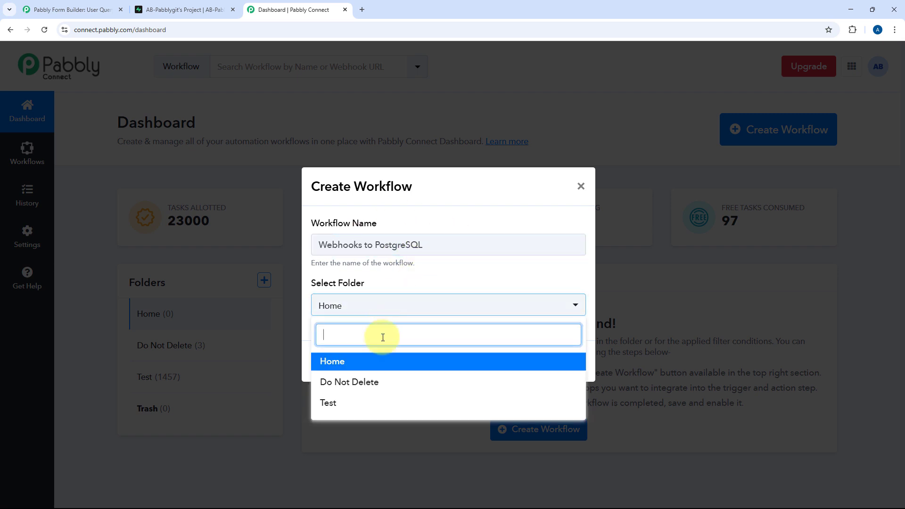
pyautogui.click(405, 363)
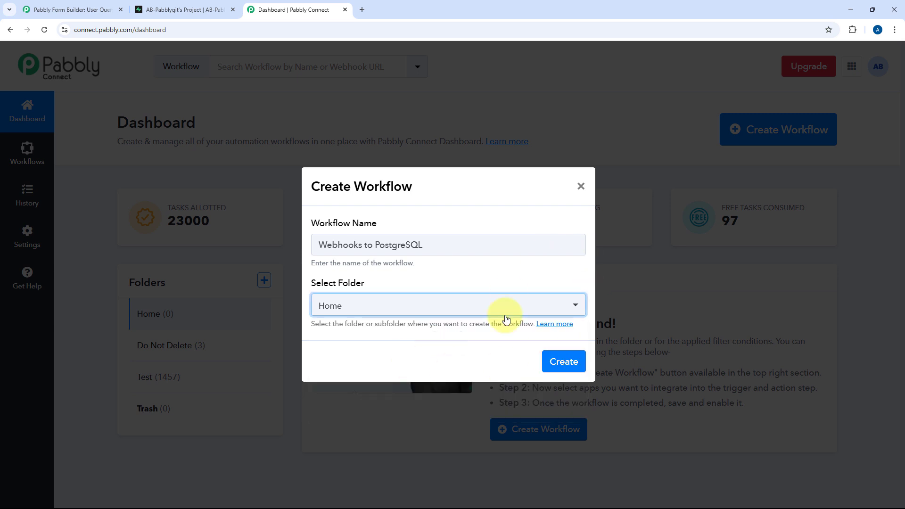
pyautogui.click(565, 363)
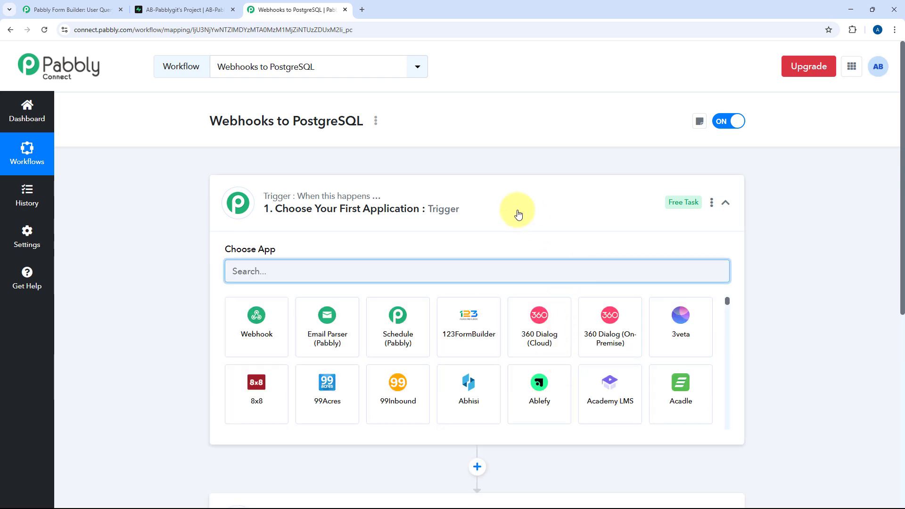
# Choose Webhook by Pabbly as the workflow's trigger app
pyautogui.click(504, 203)
pyautogui.scroll(-1, 117, 220)
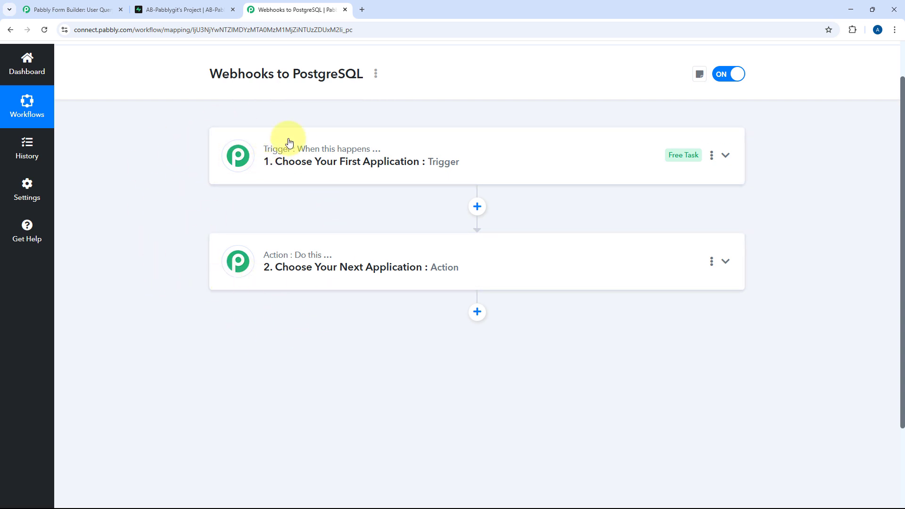
pyautogui.moveTo(266, 155)
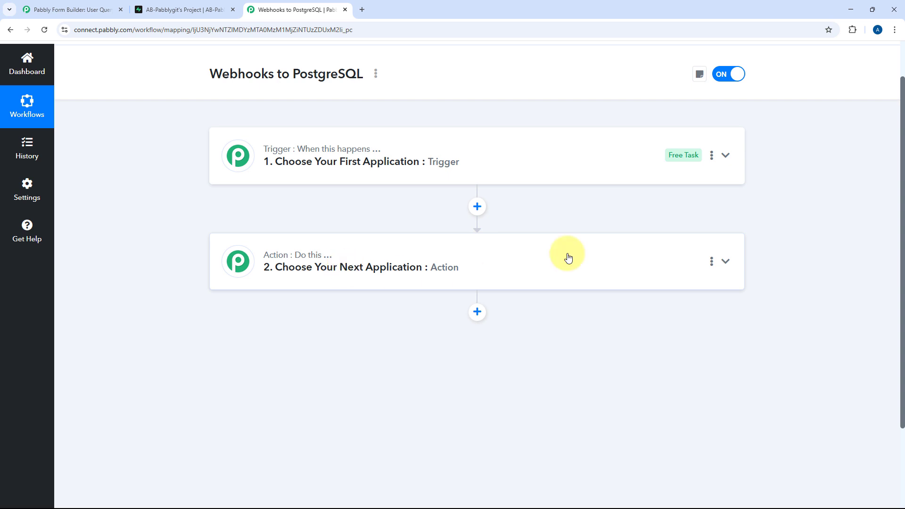
pyautogui.click(480, 155)
pyautogui.scroll(1, 169, 218)
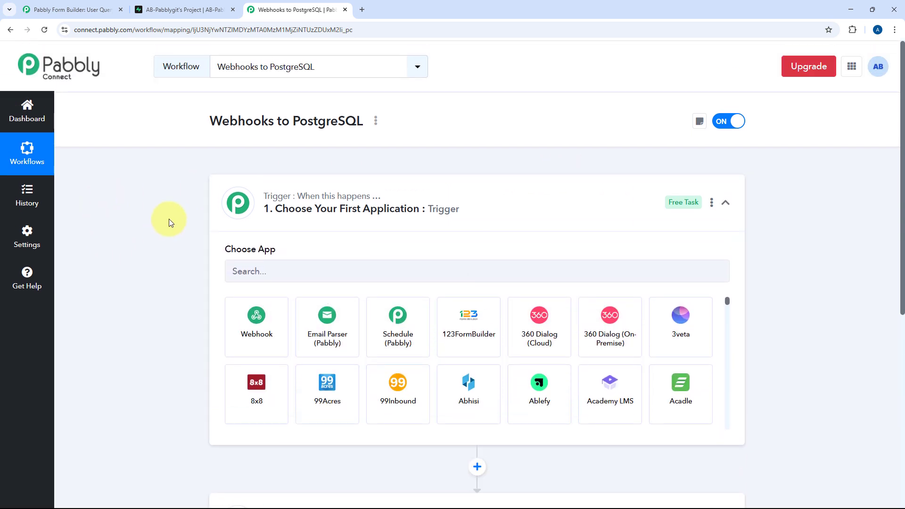
pyautogui.scroll(-2, 169, 218)
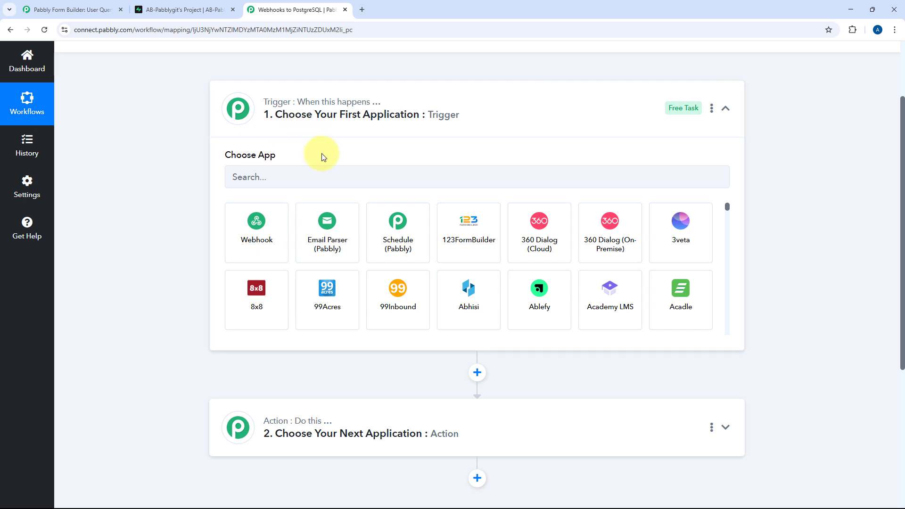
pyautogui.click(263, 234)
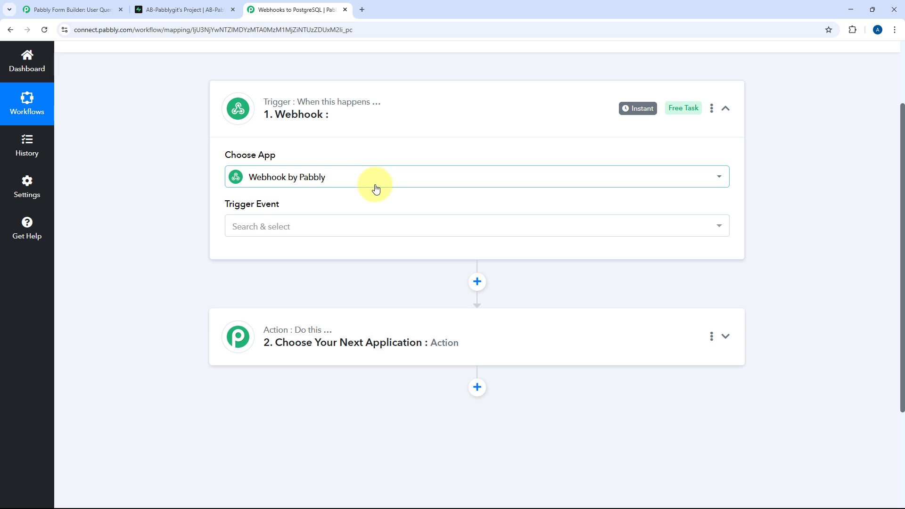
# Set the trigger event to Catch Webhook (Preferred), generating the webhook URL
pyautogui.click(289, 226)
pyautogui.scroll(-2, 198, 236)
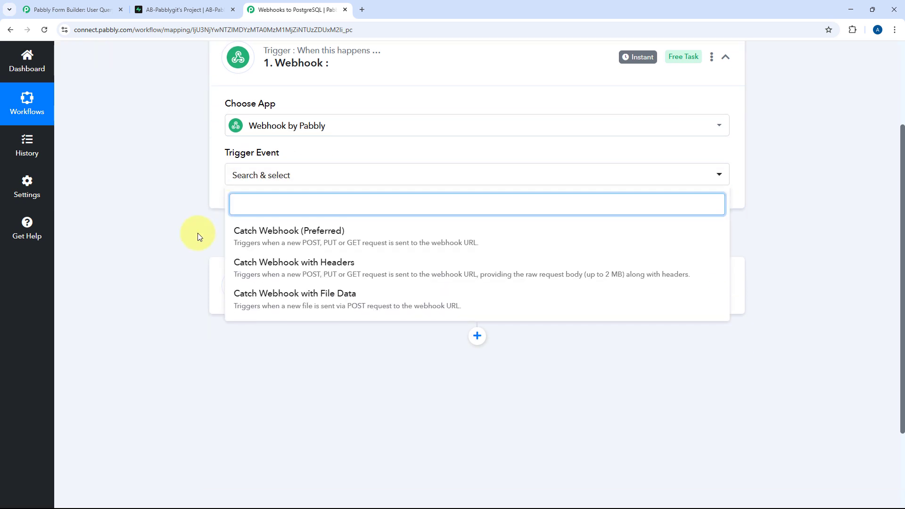
pyautogui.click(299, 198)
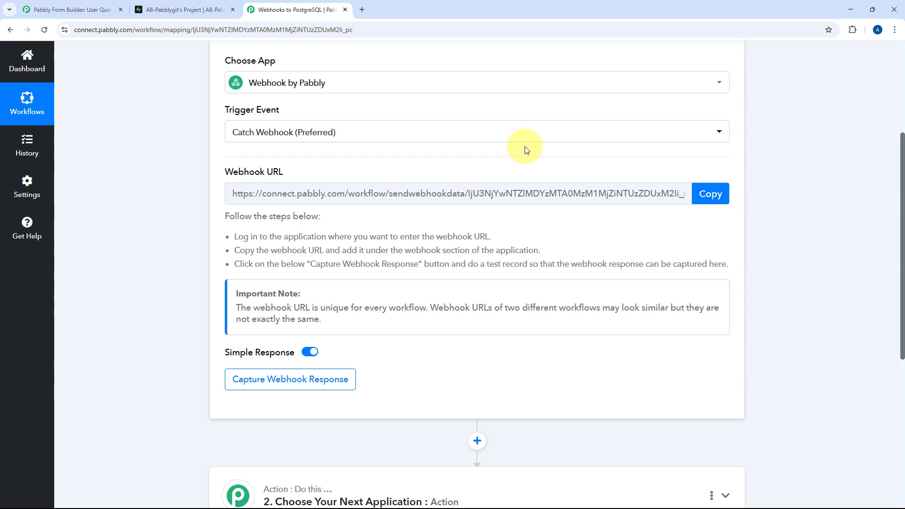
# Look over the User Query form and the Supabase table, then return to the workflow
pyautogui.click(76, 10)
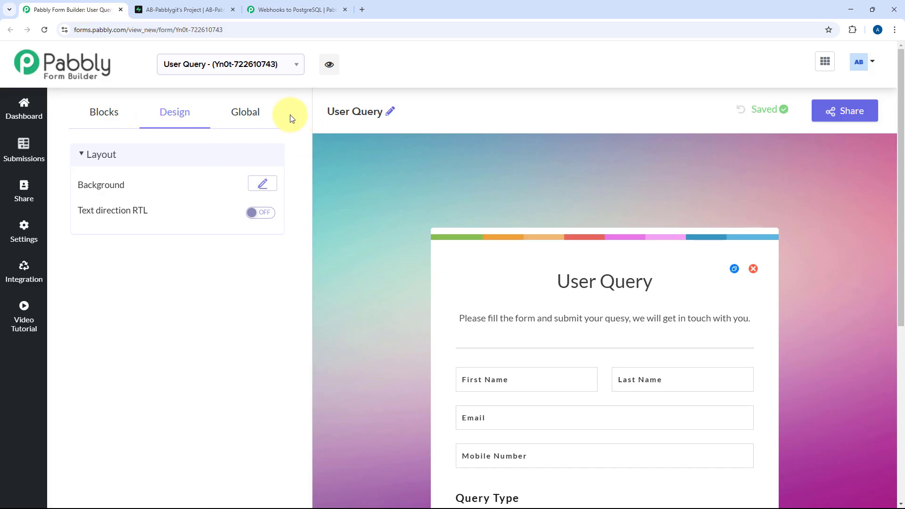
pyautogui.scroll(-1, 380, 190)
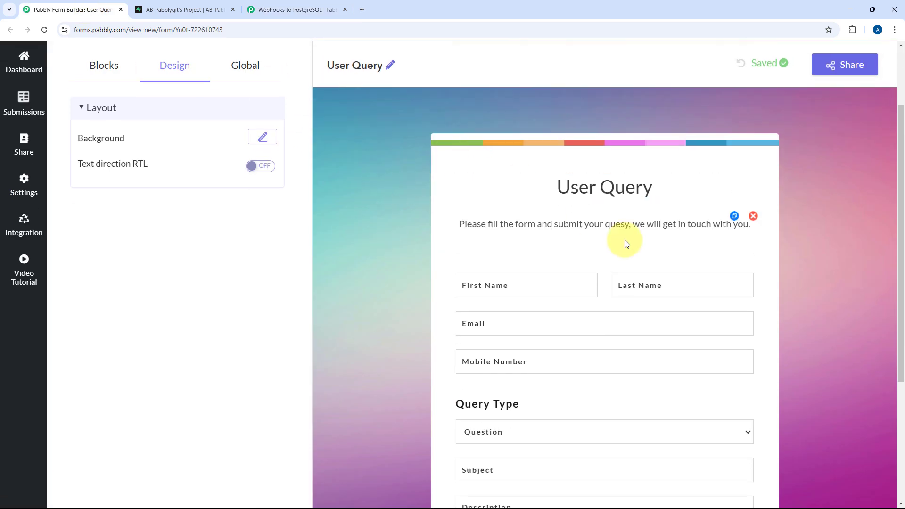
pyautogui.scroll(-2, 417, 186)
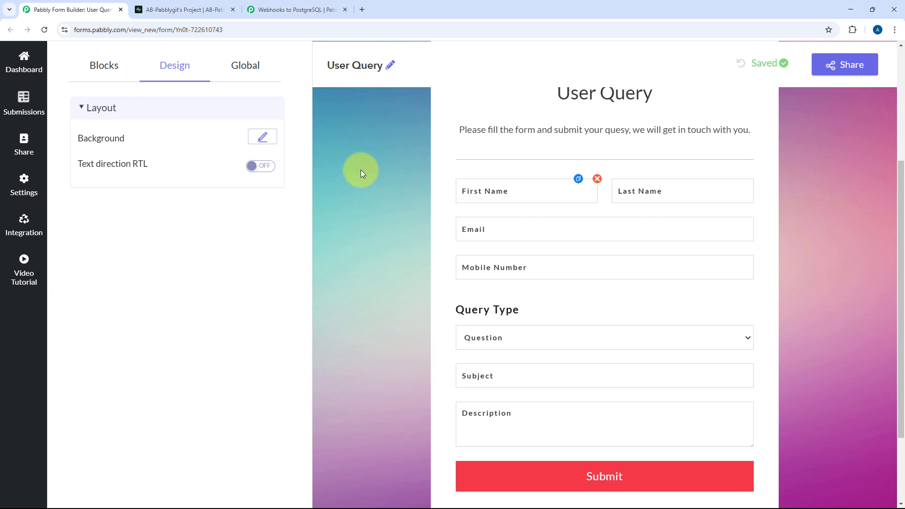
pyautogui.click(182, 9)
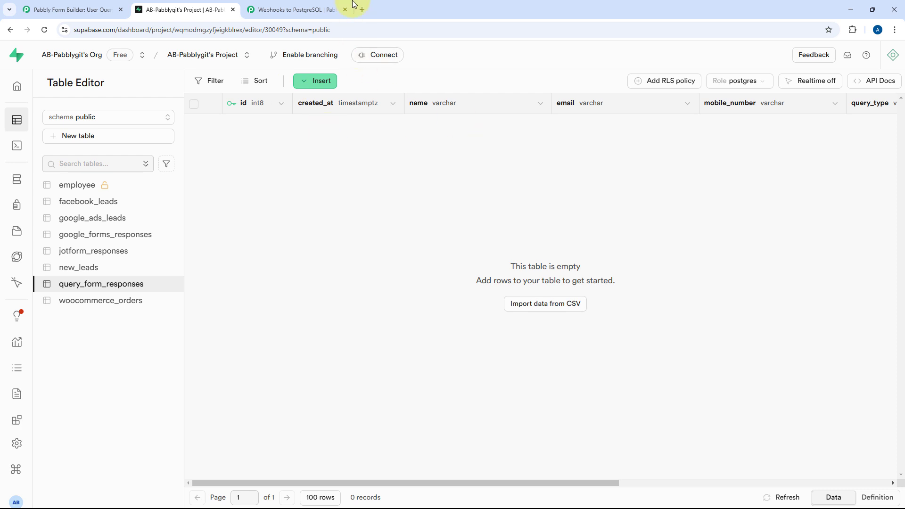
pyautogui.click(326, 9)
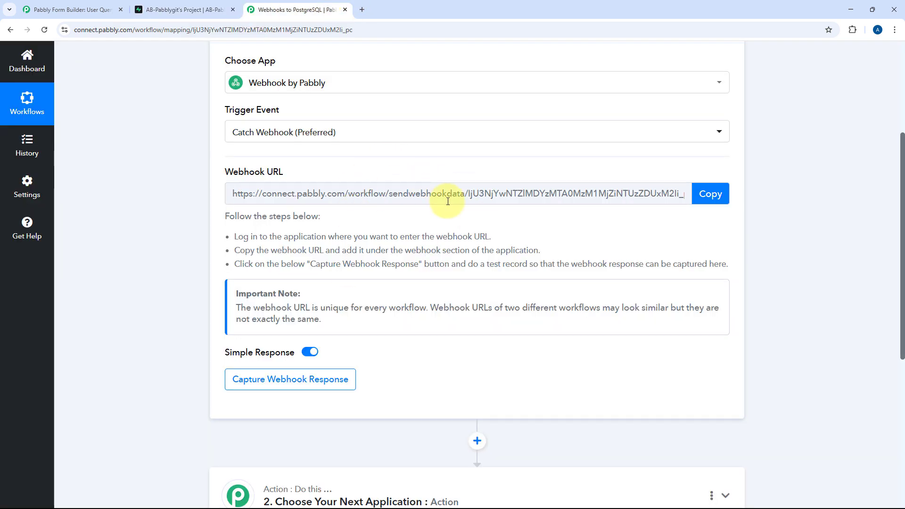
pyautogui.click(75, 4)
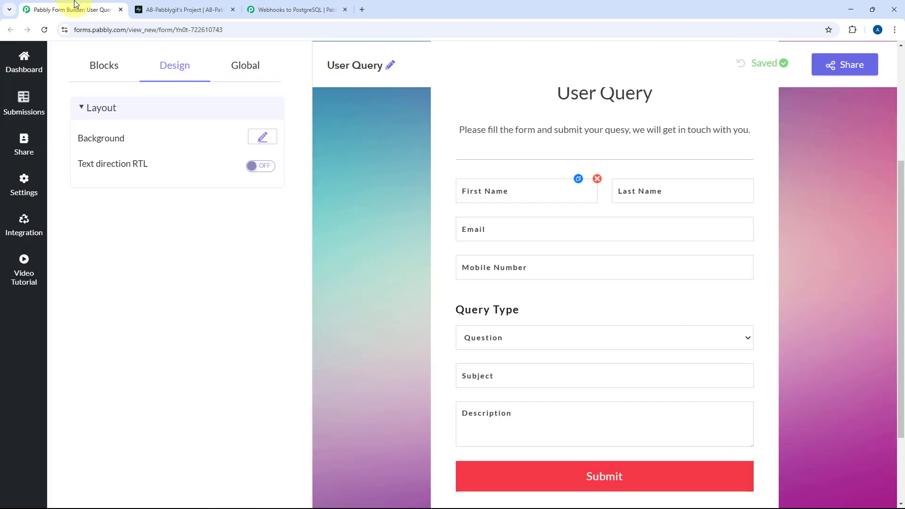
pyautogui.click(294, 6)
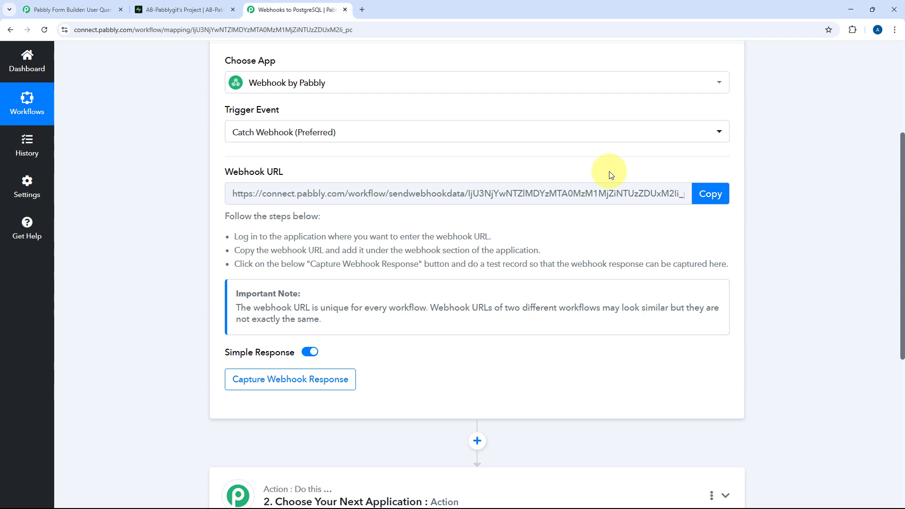
# Copy the webhook URL and open the User Query form's Webhooks integration page
pyautogui.click(711, 193)
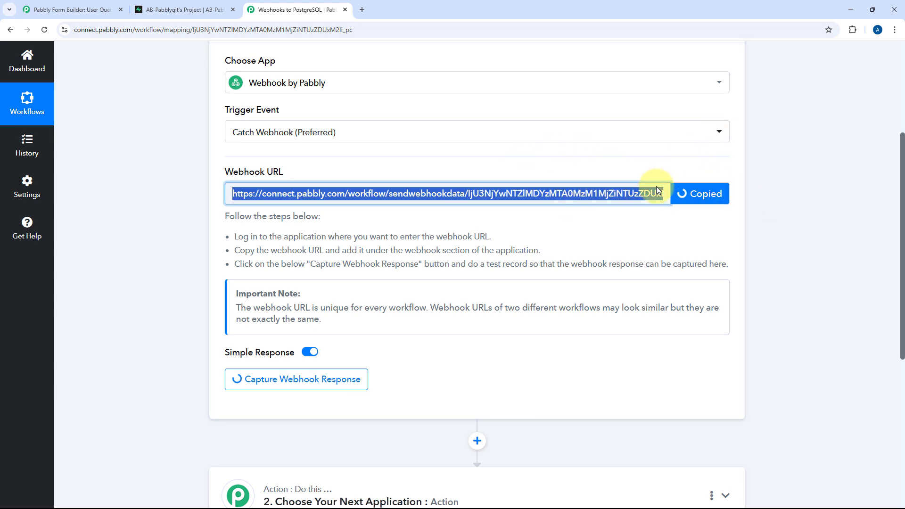
pyautogui.click(71, 10)
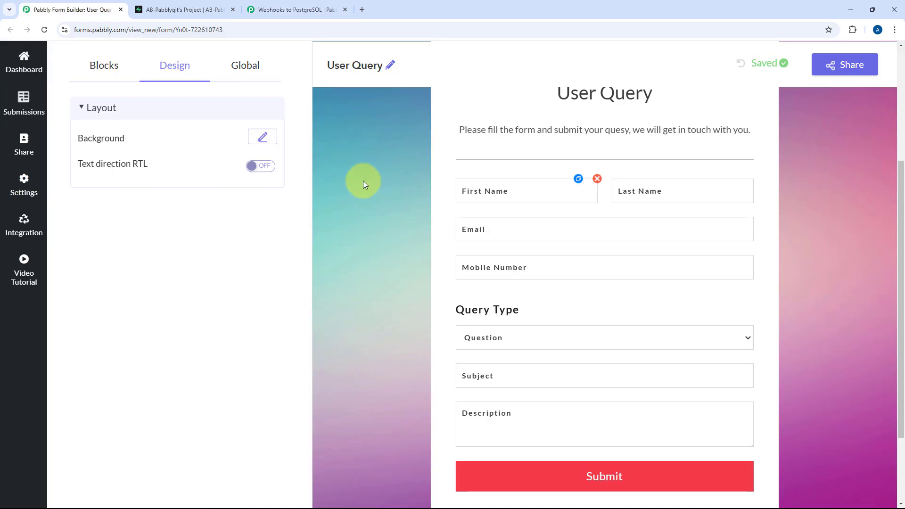
pyautogui.click(27, 225)
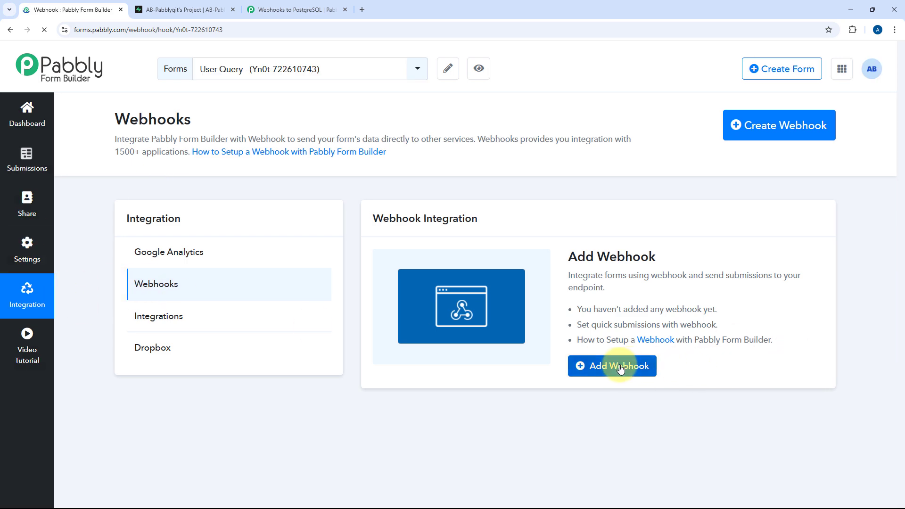
# Add the pasted Pabbly Connect webhook URL to the User Query form and save it
pyautogui.click(608, 364)
pyautogui.click(421, 135)
pyautogui.hotkey('ctrl', 'v')
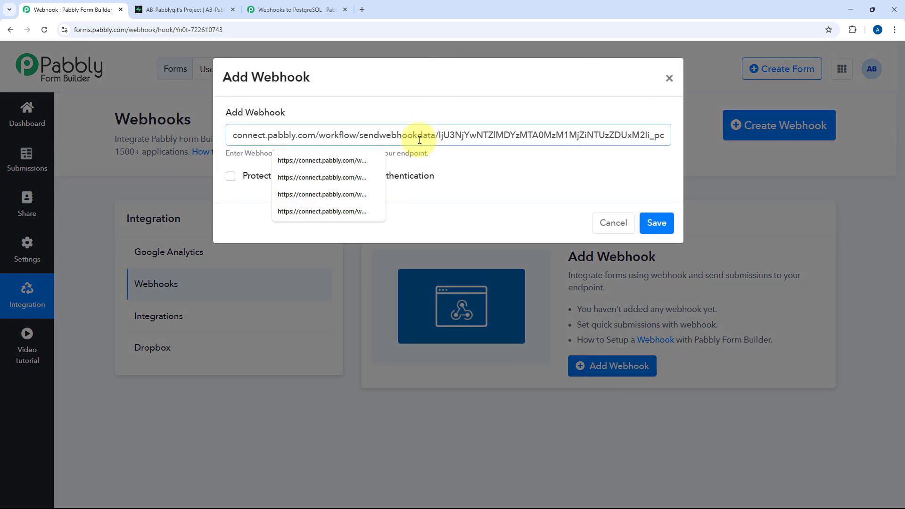
pyautogui.click(666, 223)
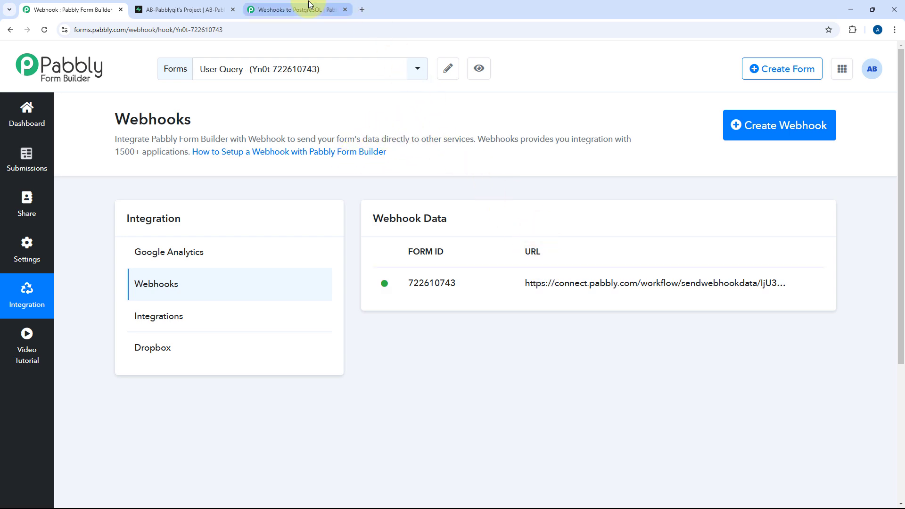
pyautogui.click(297, 10)
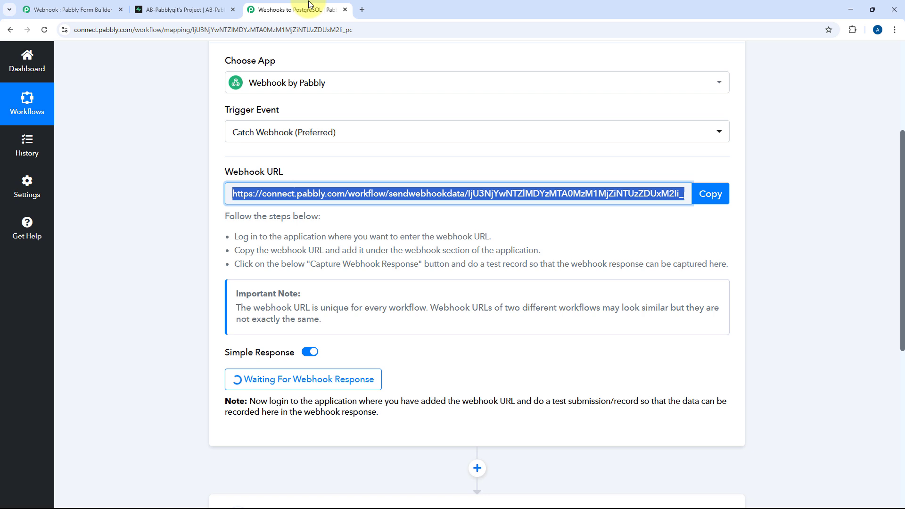
# Leave the workflow waiting and go back to the form's Webhooks page showing the active URL
pyautogui.click(524, 173)
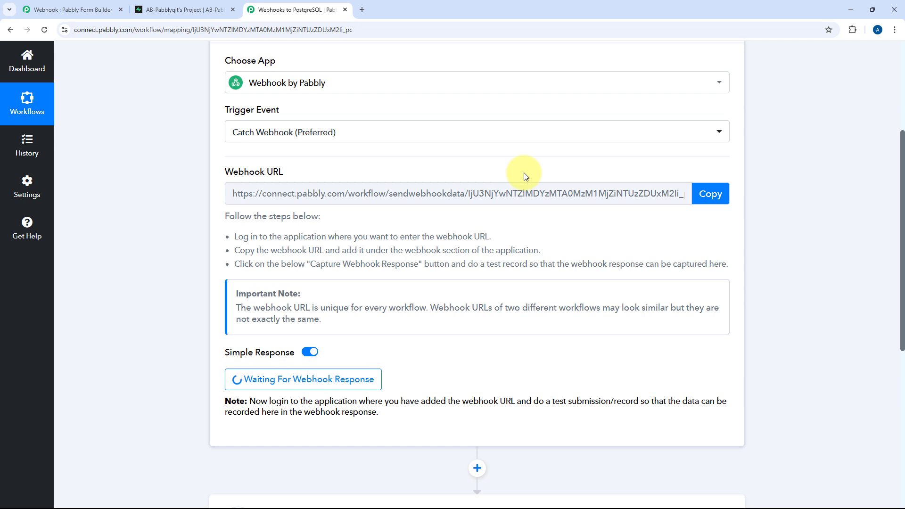
pyautogui.scroll(-1, 525, 176)
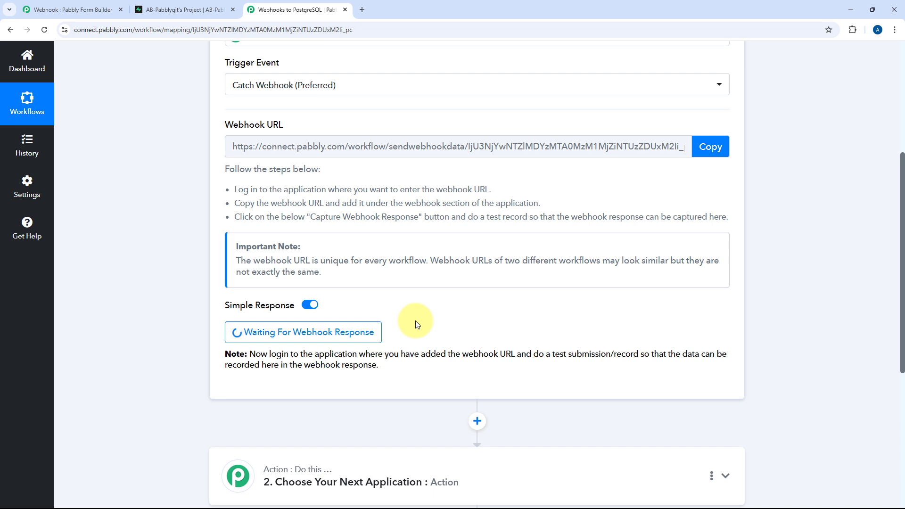
pyautogui.click(75, 9)
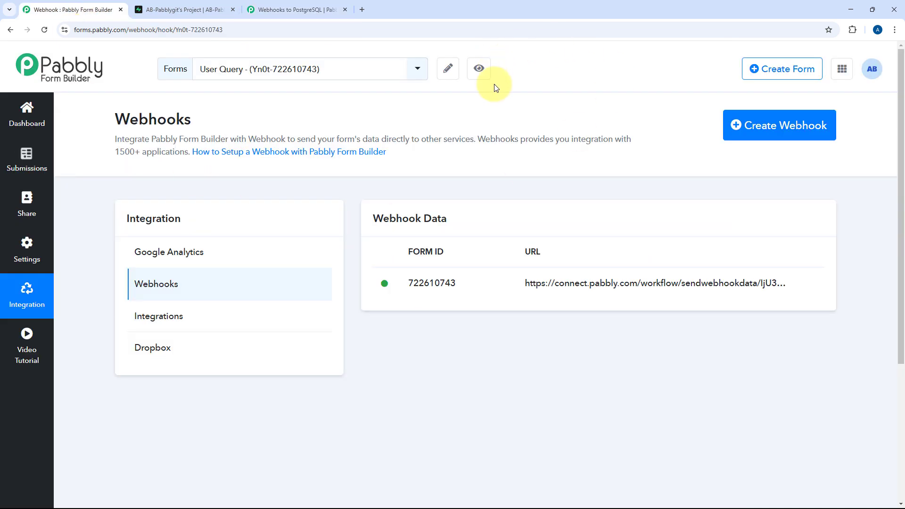
# In the form preview, fill the first name, last name, email and mobile number from saved entries
pyautogui.click(480, 69)
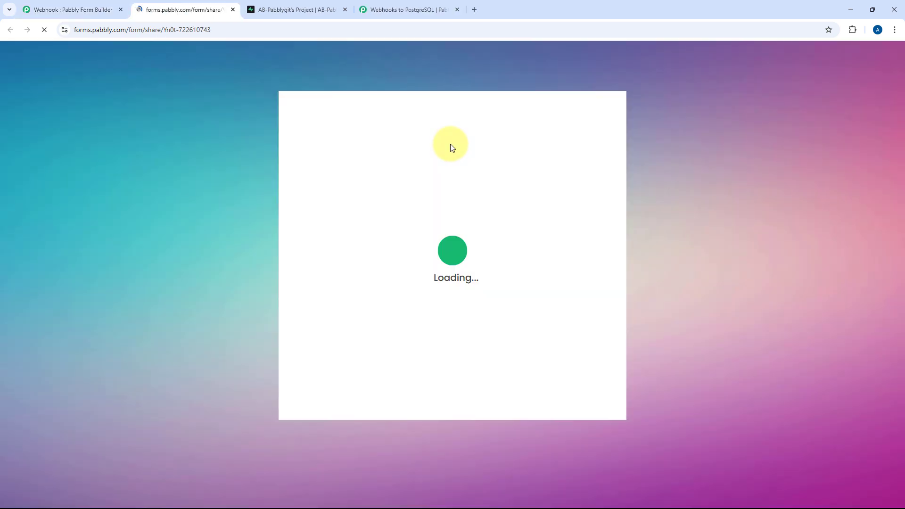
pyautogui.click(417, 238)
pyautogui.click(366, 257)
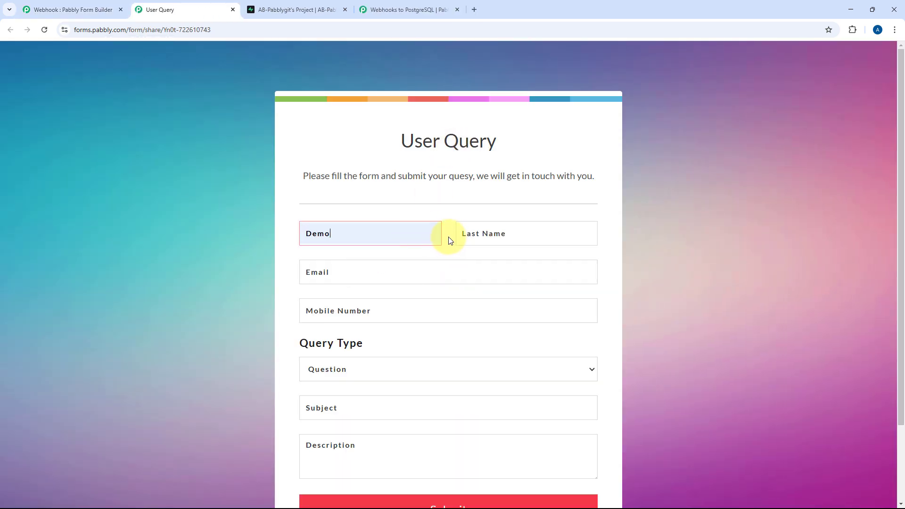
pyautogui.click(460, 234)
pyautogui.click(518, 262)
pyautogui.click(364, 271)
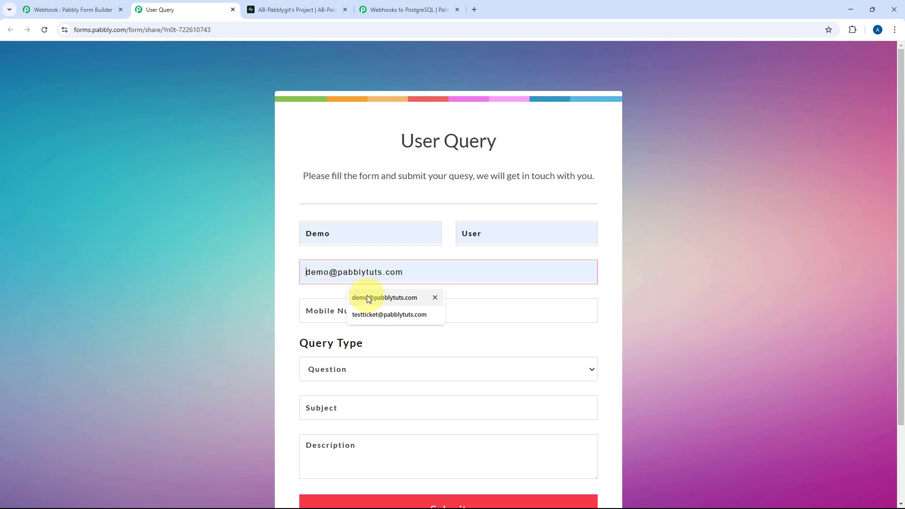
pyautogui.click(369, 299)
pyautogui.click(330, 311)
pyautogui.click(362, 353)
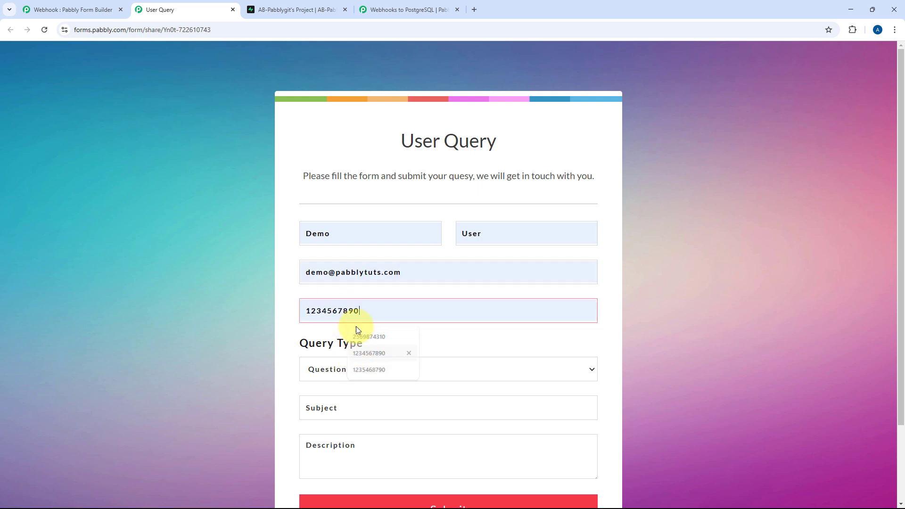
# Set Query Type to Problem, subject Google Sheets Integration, description 'Update row action is not working.'
pyautogui.scroll(-2, 356, 329)
pyautogui.click(358, 279)
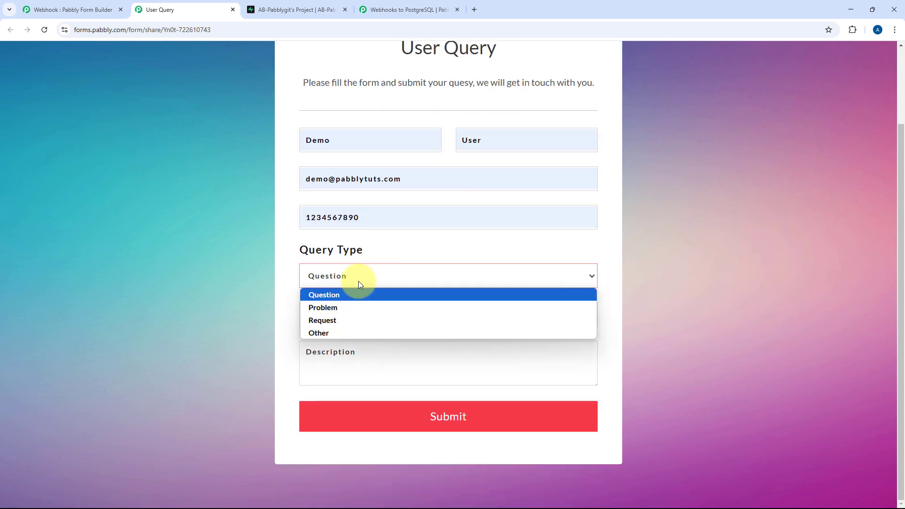
pyautogui.click(344, 309)
pyautogui.click(340, 315)
pyautogui.click(380, 340)
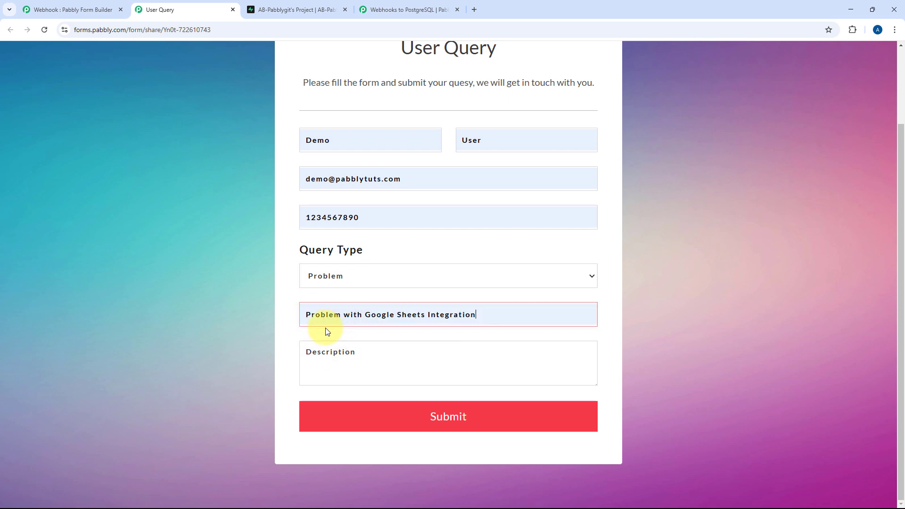
pyautogui.click(344, 351)
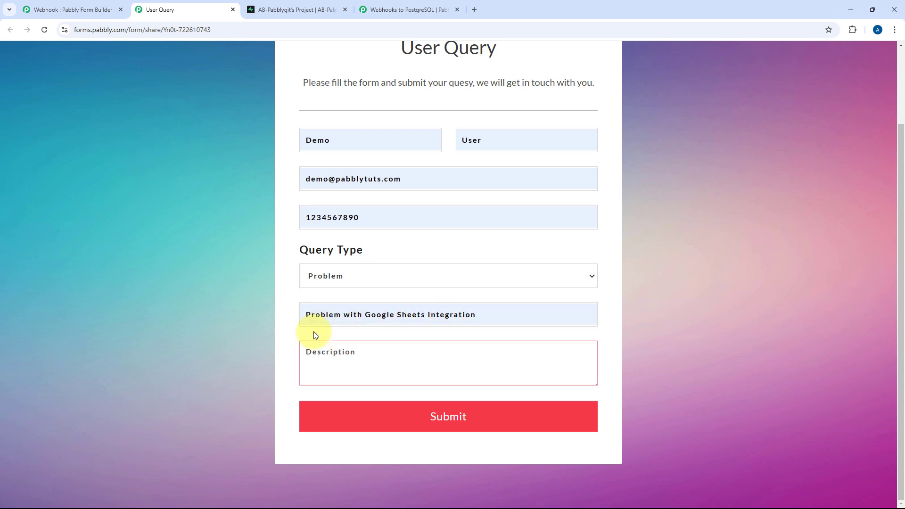
pyautogui.write('Update row action is ')
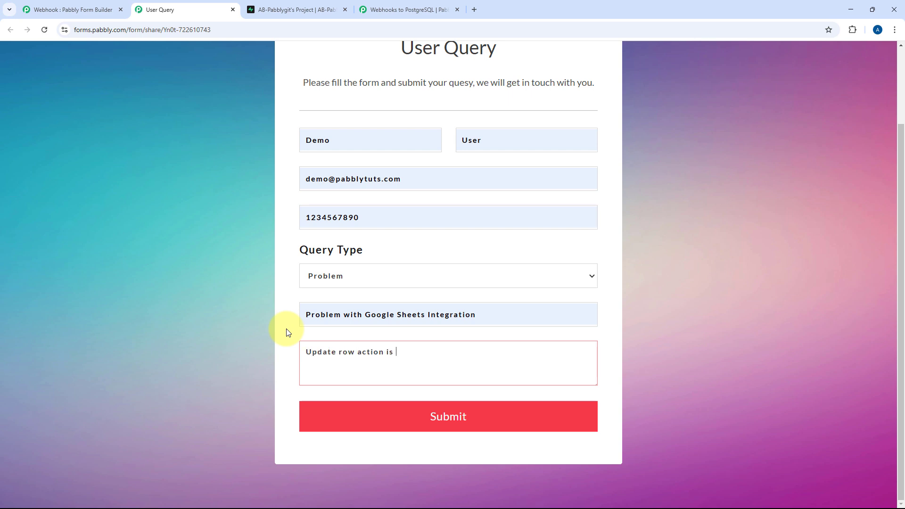
pyautogui.write('not working.')
pyautogui.scroll(1, 463, 303)
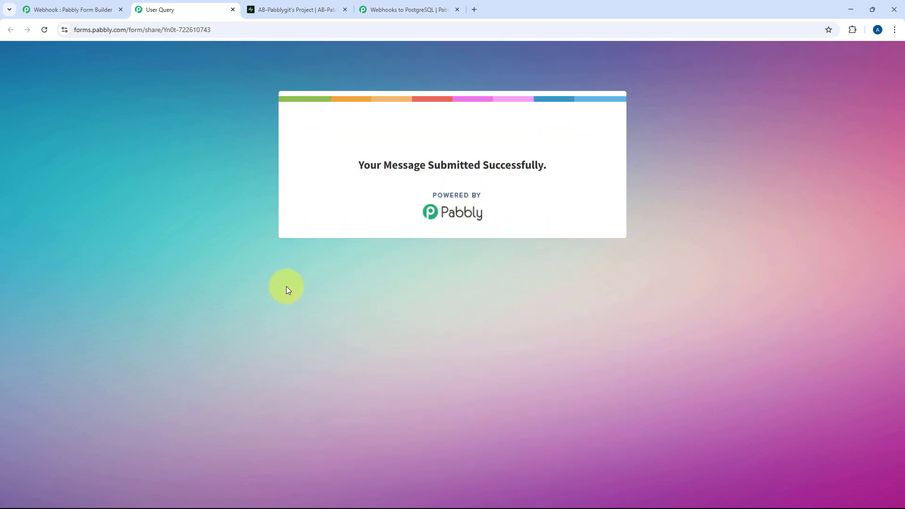
# Return to the Webhooks to PostgreSQL workflow and scroll to the received response
pyautogui.click(52, 8)
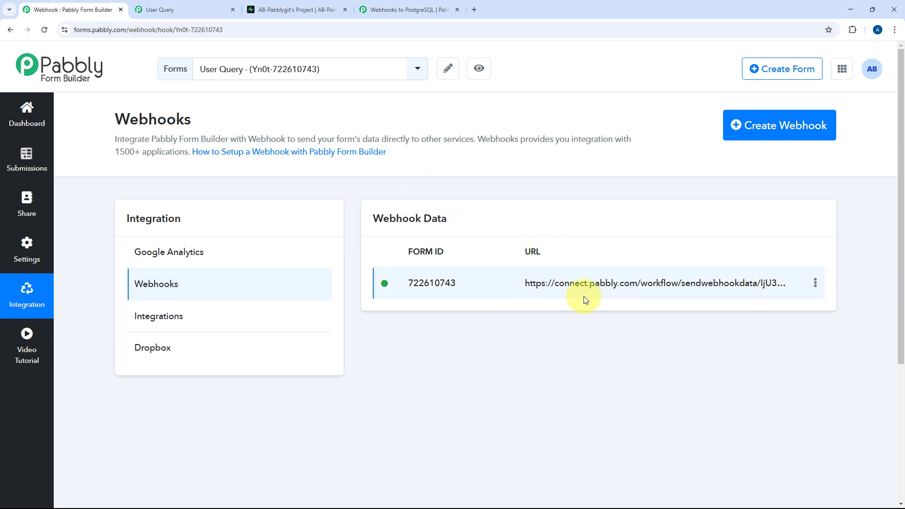
pyautogui.click(422, 8)
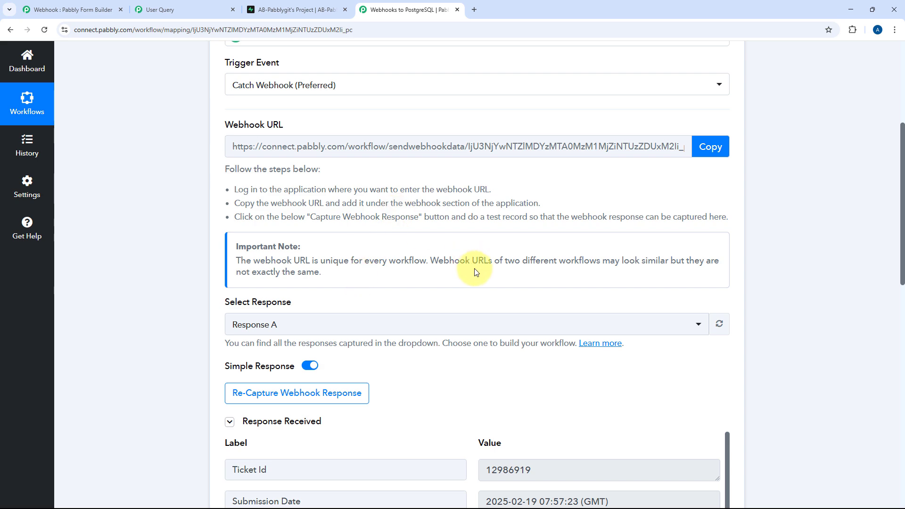
pyautogui.scroll(-1, 447, 299)
pyautogui.scroll(-3, 447, 299)
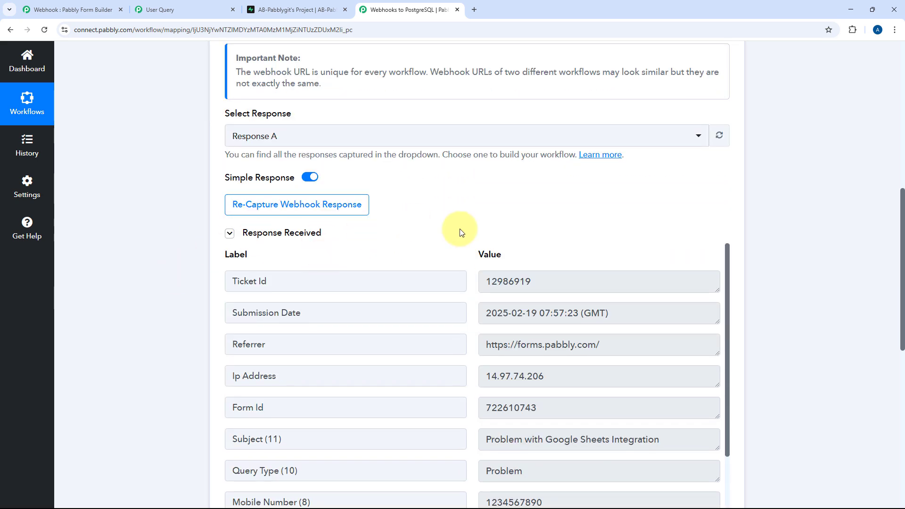
pyautogui.scroll(-2, 461, 232)
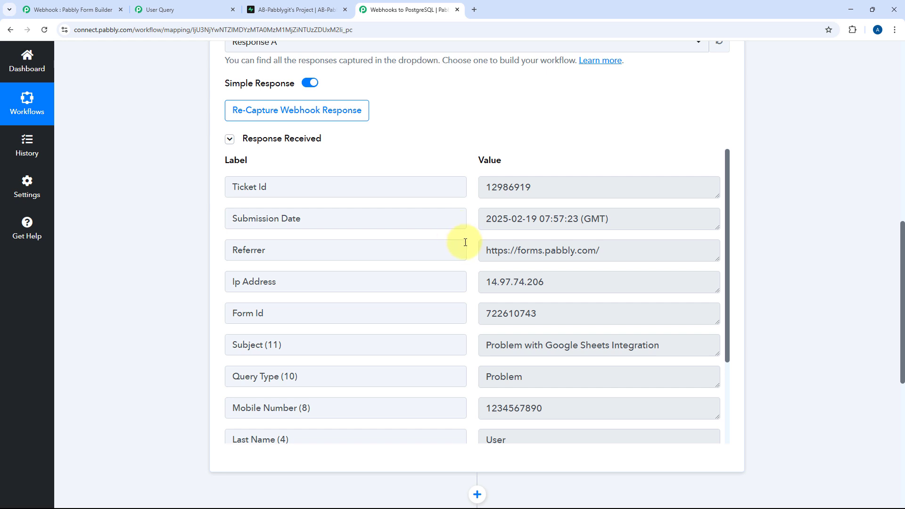
pyautogui.scroll(-1, 462, 240)
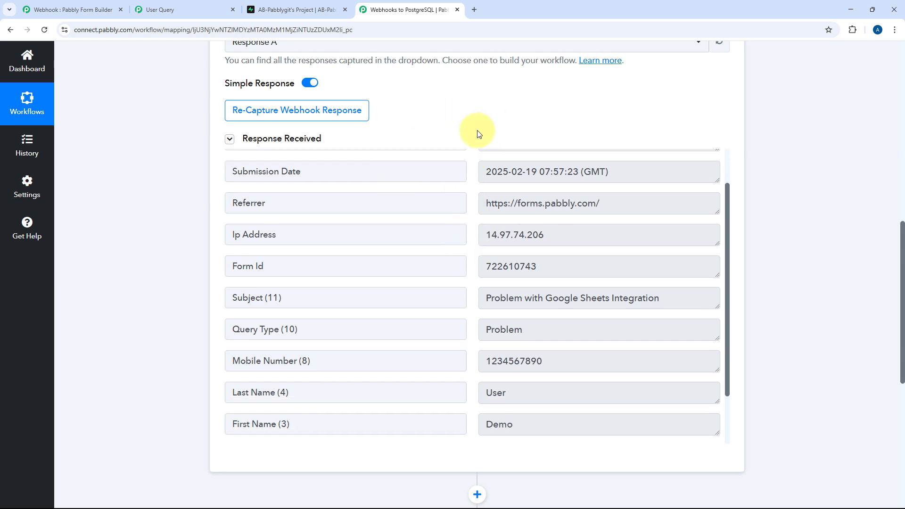
pyautogui.scroll(-1, 477, 180)
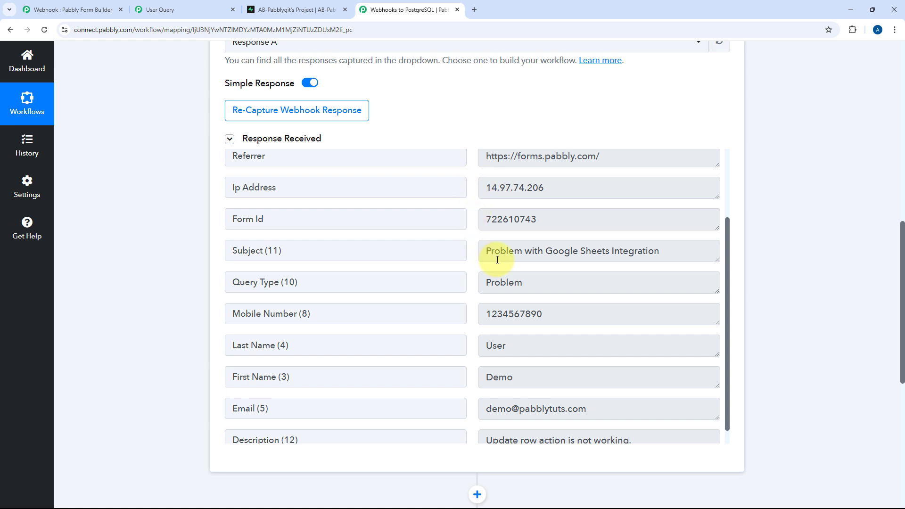
# Check the captured Query Type, Mobile Number, name, Email and Description values
pyautogui.moveTo(494, 258); pyautogui.dragTo(720, 257)
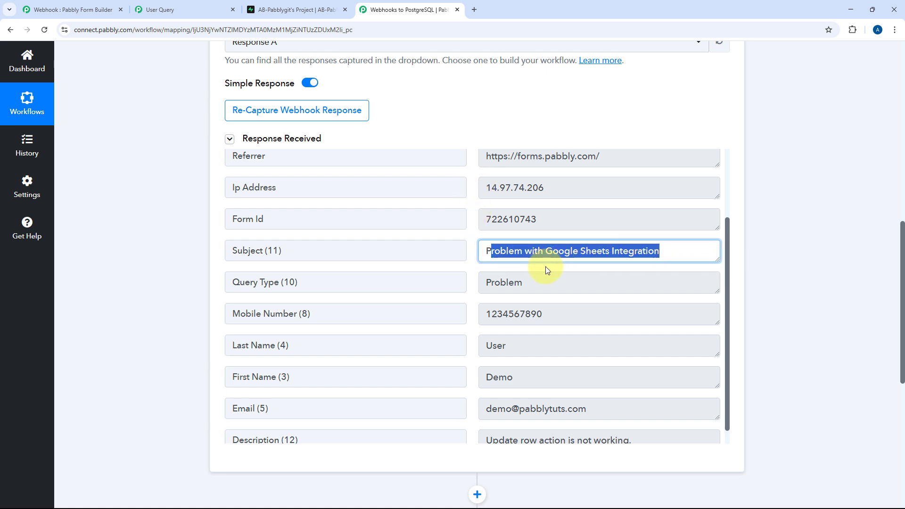
pyautogui.scroll(-1, 545, 267)
pyautogui.moveTo(561, 257); pyautogui.dragTo(479, 258)
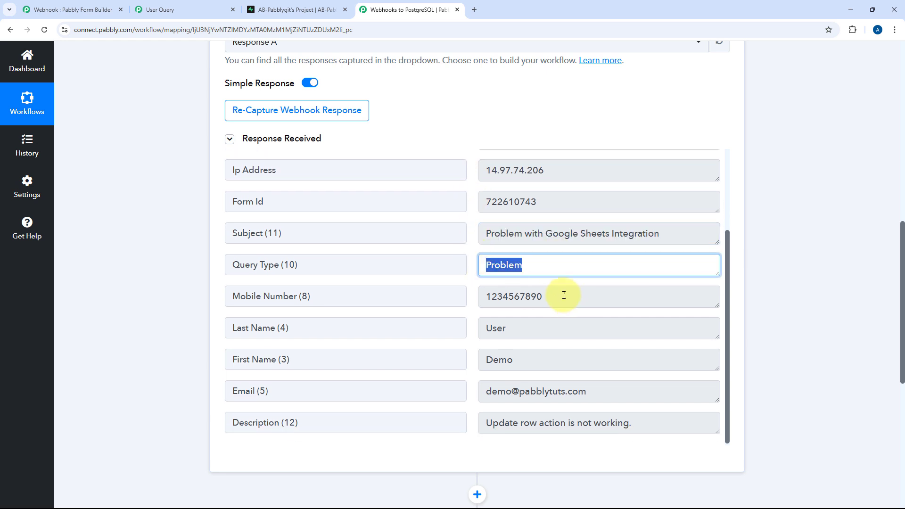
pyautogui.moveTo(561, 293); pyautogui.dragTo(453, 301)
pyautogui.moveTo(519, 356); pyautogui.dragTo(434, 337)
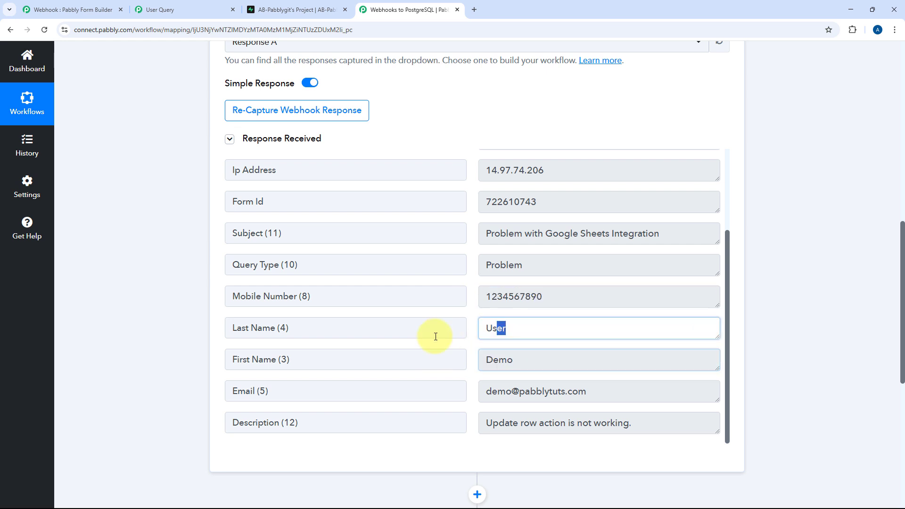
pyautogui.moveTo(614, 390); pyautogui.dragTo(414, 386)
pyautogui.moveTo(644, 422); pyautogui.dragTo(481, 416)
pyautogui.click(477, 280)
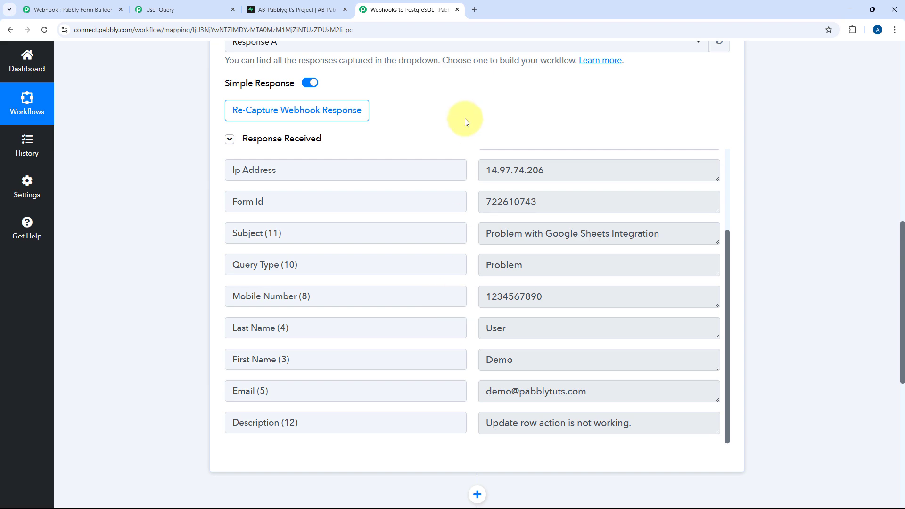
pyautogui.scroll(-5, 457, 154)
# Search 'Postgr' and choose PostgreSQL as the action app
pyautogui.click(424, 307)
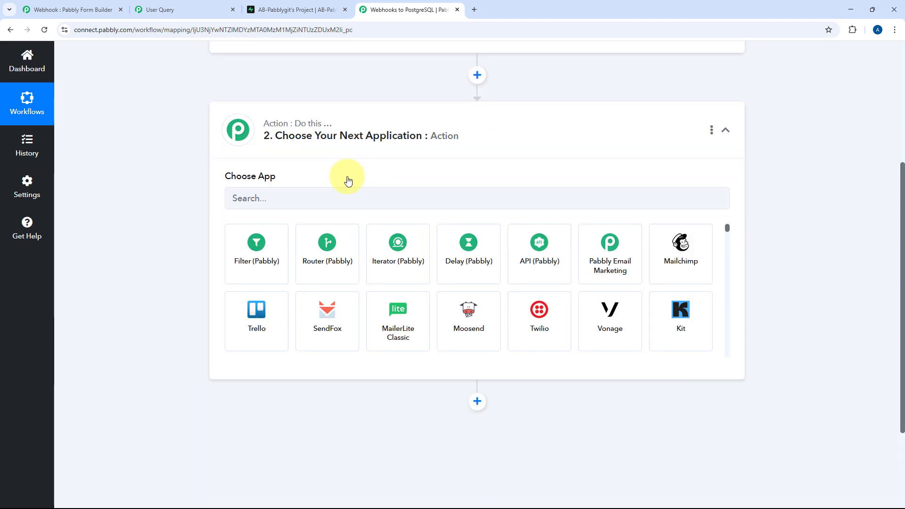
pyautogui.scroll(1, 348, 180)
pyautogui.click(280, 235)
pyautogui.write('Post')
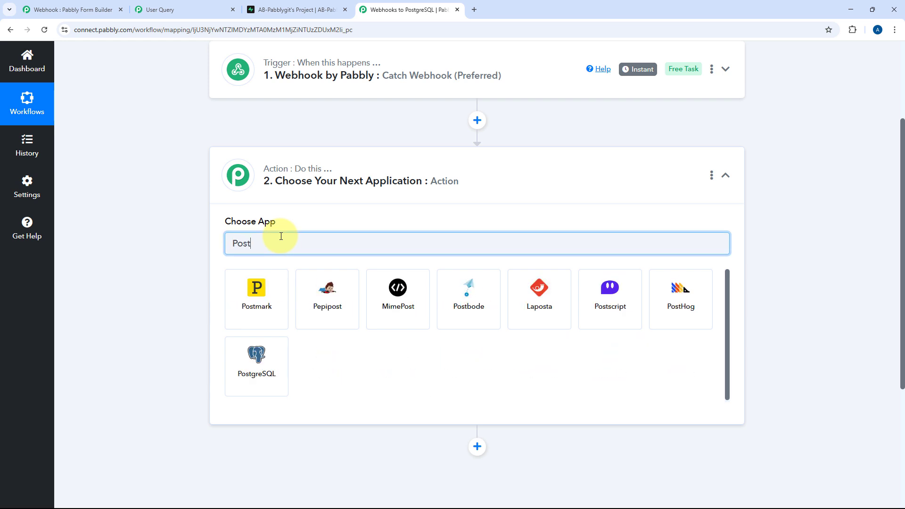
pyautogui.write('gr')
pyautogui.click(269, 284)
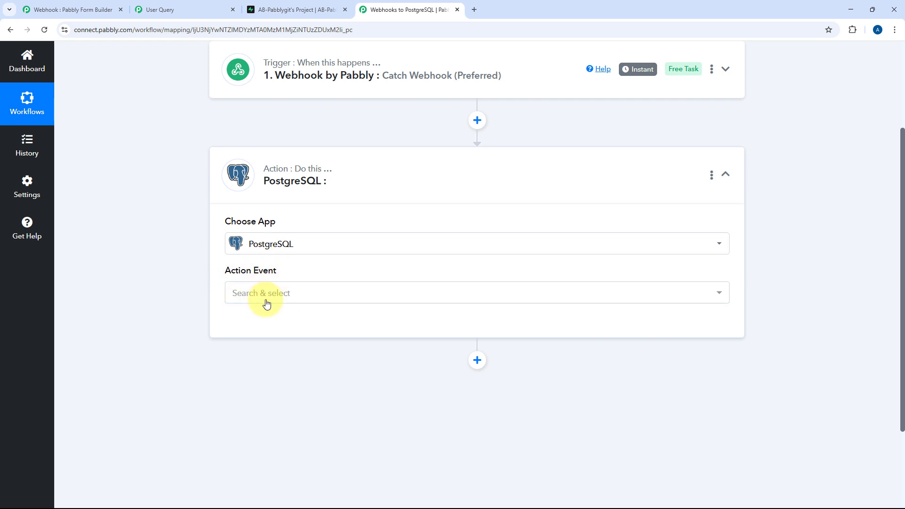
# Set the action event to Insert Row Into A Table and start a new PostgreSQL connection
pyautogui.click(279, 293)
pyautogui.scroll(-2, 208, 307)
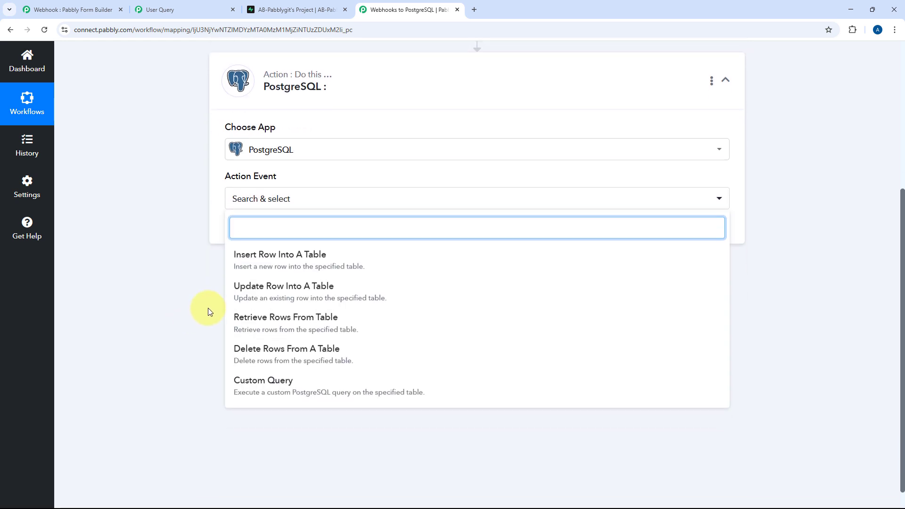
pyautogui.click(303, 262)
pyautogui.scroll(1, 283, 272)
pyautogui.click(253, 285)
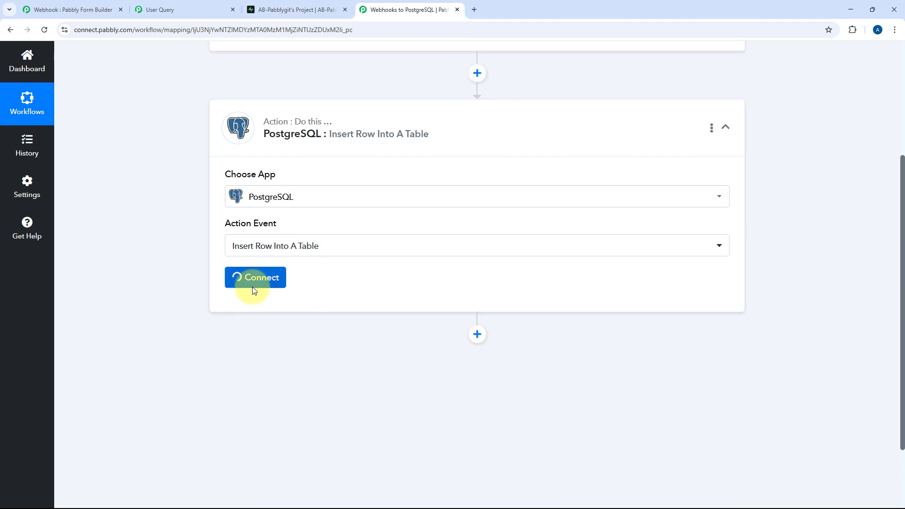
pyautogui.click(419, 157)
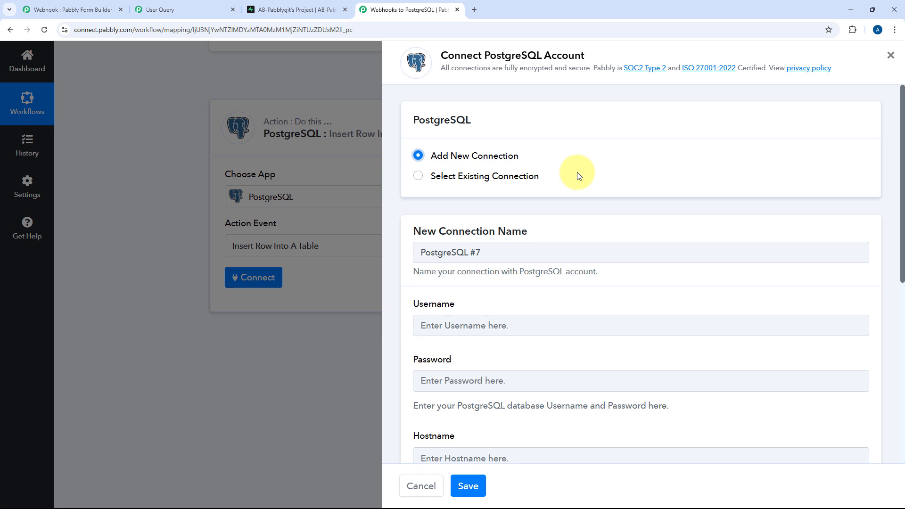
# Scroll through the empty PostgreSQL connection fields, then go back to Supabase's Table Editor
pyautogui.scroll(-4, 578, 176)
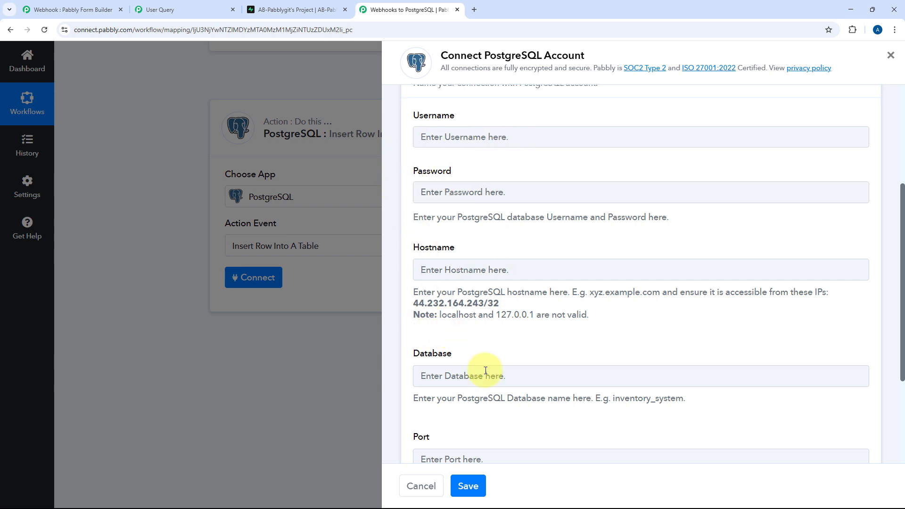
pyautogui.scroll(-1, 567, 130)
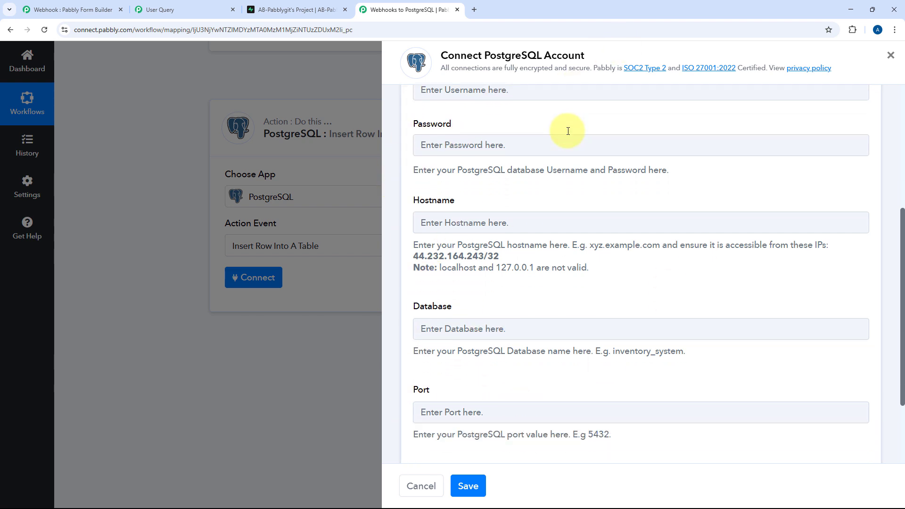
pyautogui.scroll(1, 568, 131)
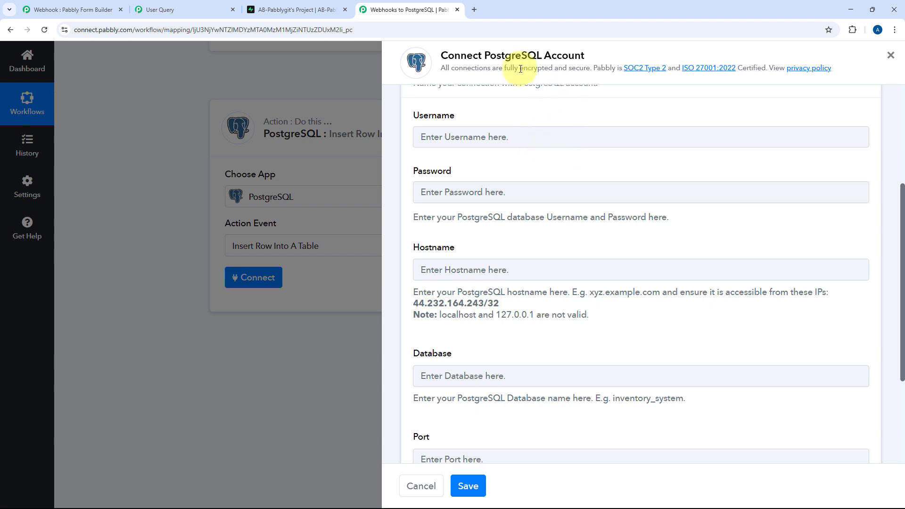
pyautogui.click(297, 9)
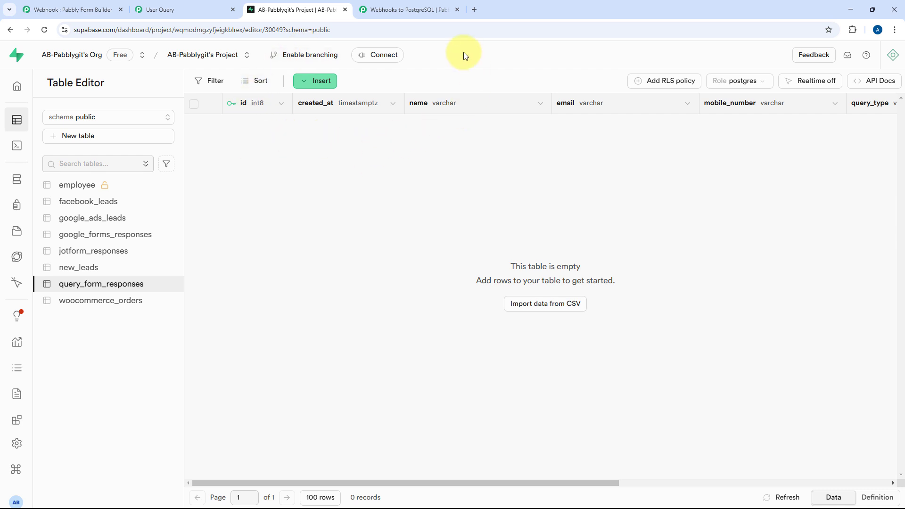
# Show Supabase's Transaction pooler parameters, copy its host, and go back to the Pabbly connection form
pyautogui.click(383, 54)
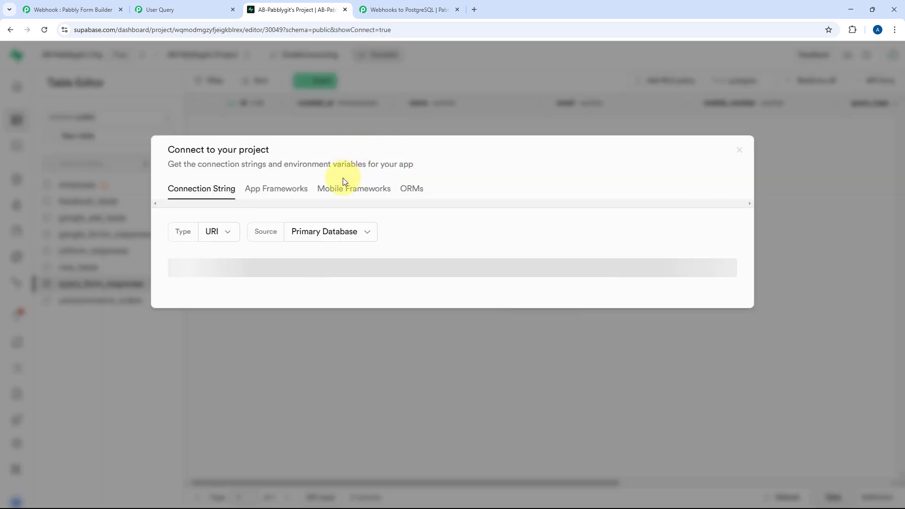
pyautogui.scroll(-5, 451, 262)
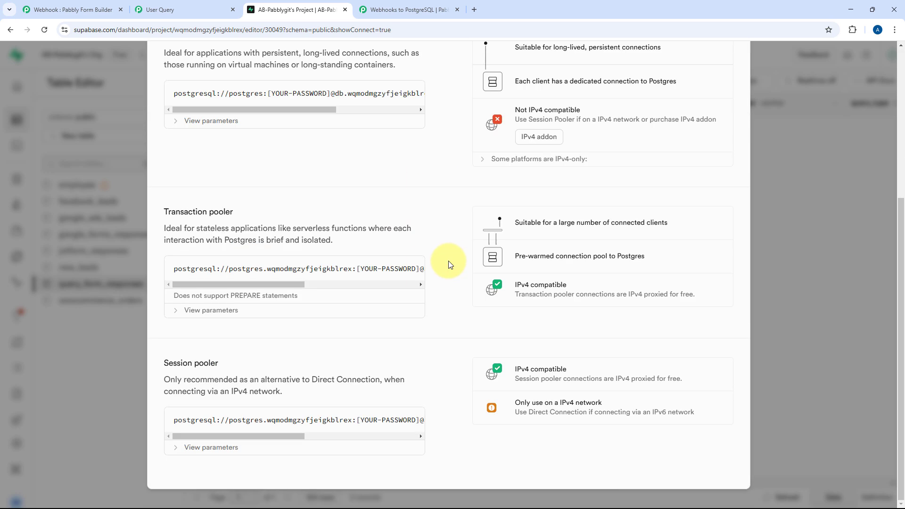
pyautogui.click(178, 315)
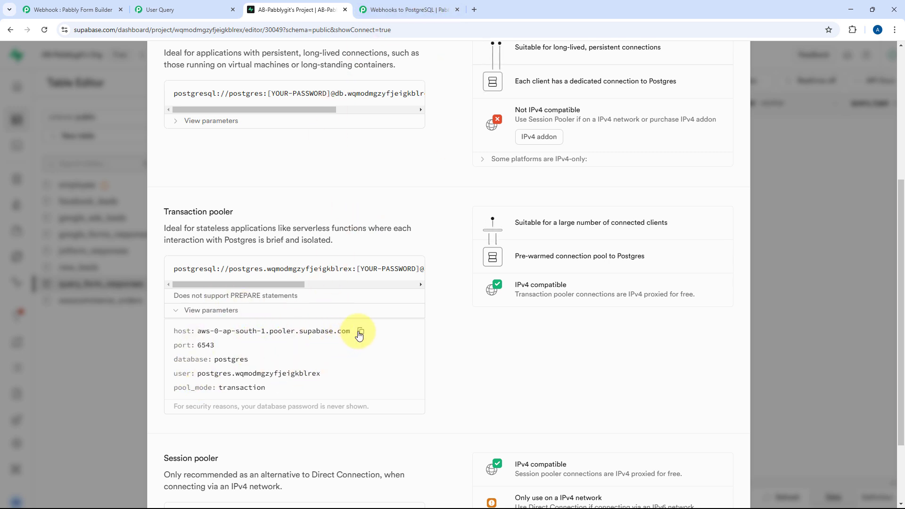
pyautogui.click(406, 10)
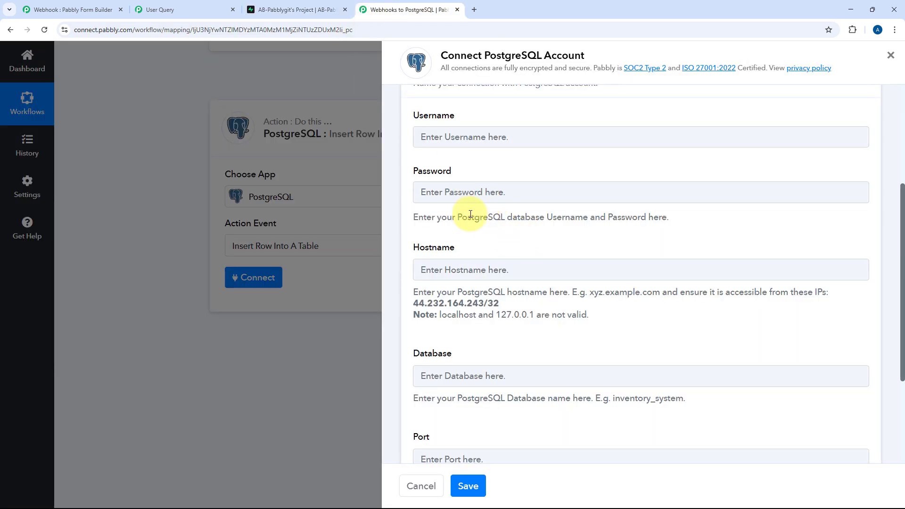
# Paste host aws-0-ap-south-1.pooler.supabase.com, fill credentials with port 6543, and save the connection
pyautogui.rightClick(450, 271)
pyautogui.click(483, 355)
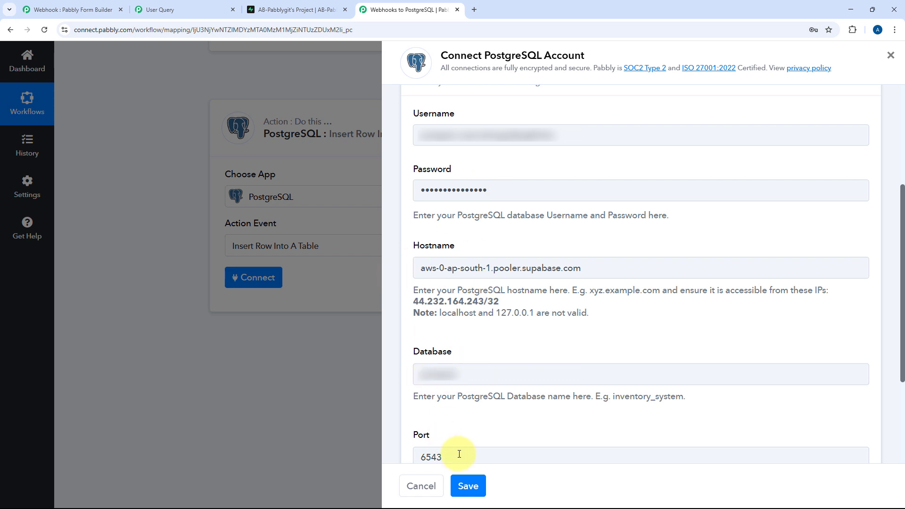
pyautogui.click(476, 486)
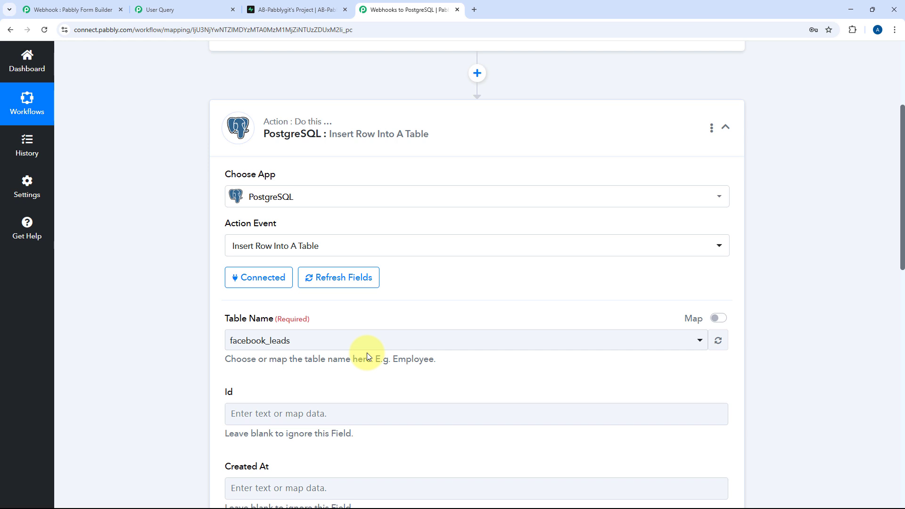
# Select query_form_responses as the table, after confirming its name and columns in Supabase
pyautogui.click(383, 341)
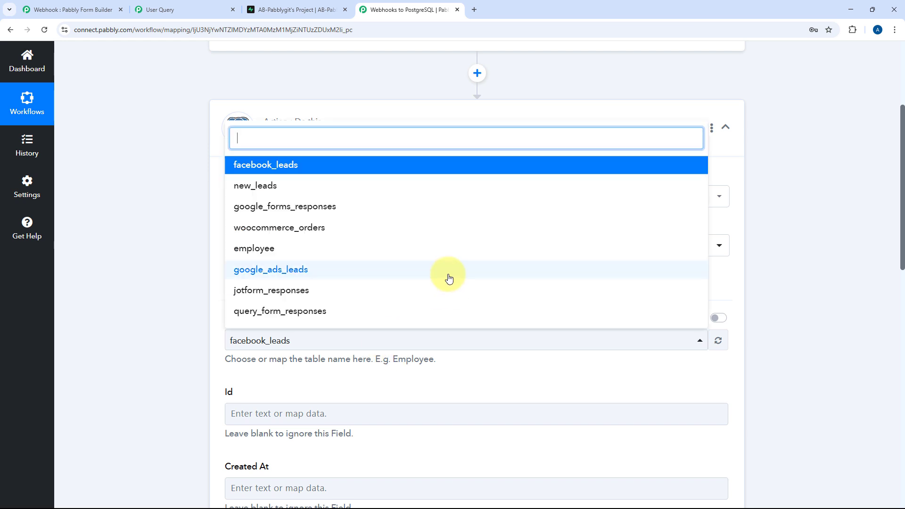
pyautogui.scroll(-1, 205, 299)
pyautogui.scroll(-2, 203, 294)
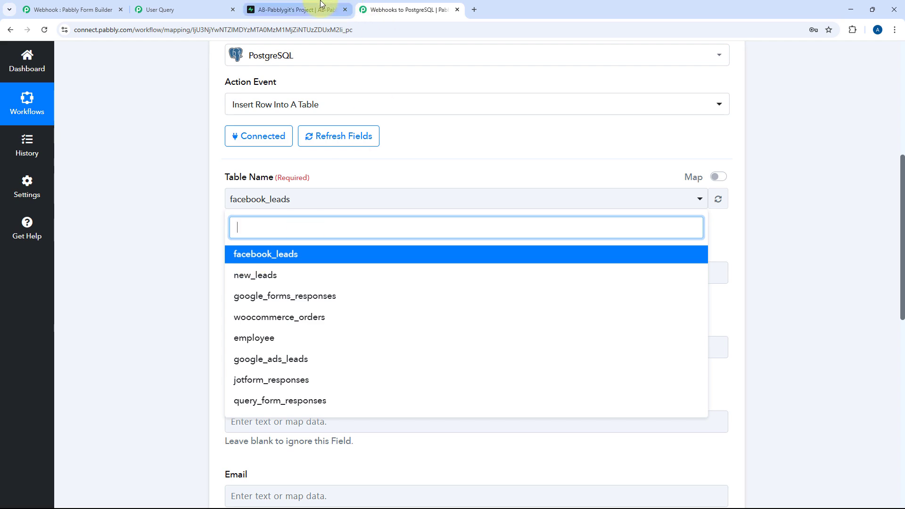
pyautogui.click(321, 8)
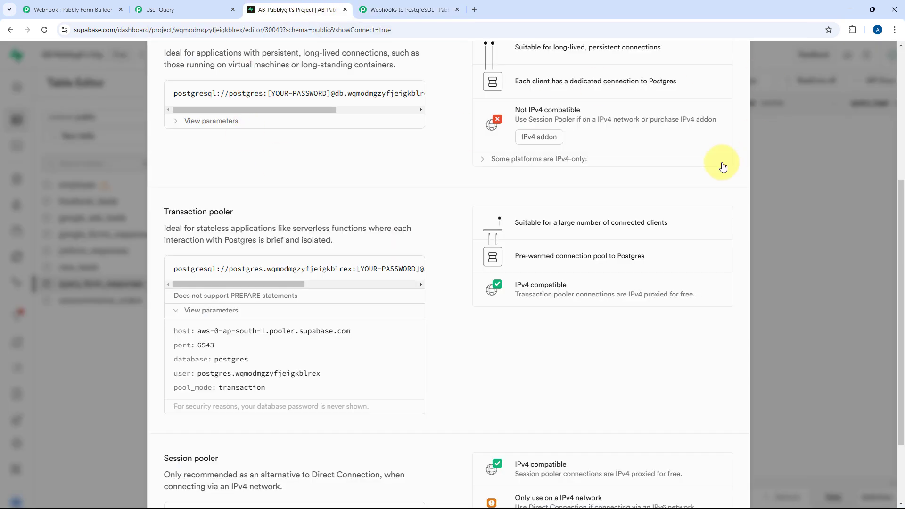
pyautogui.scroll(5, 717, 165)
pyautogui.click(736, 156)
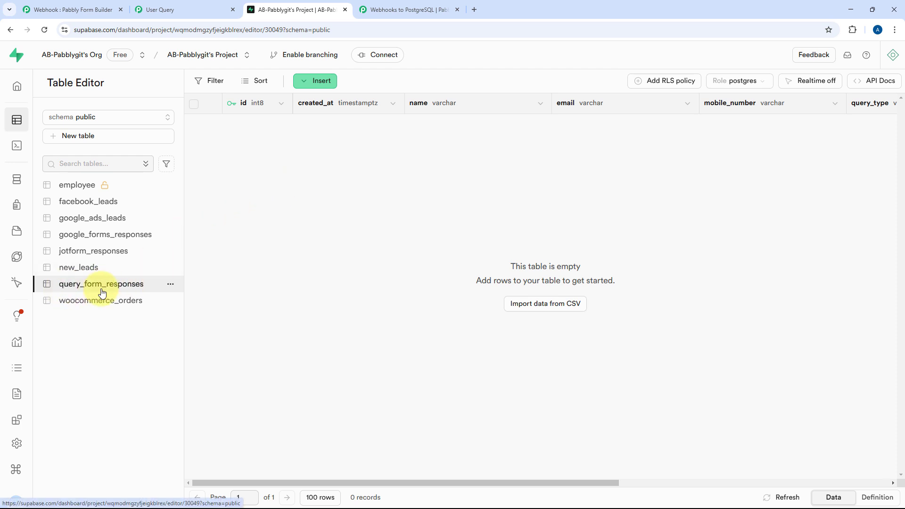
pyautogui.click(405, 9)
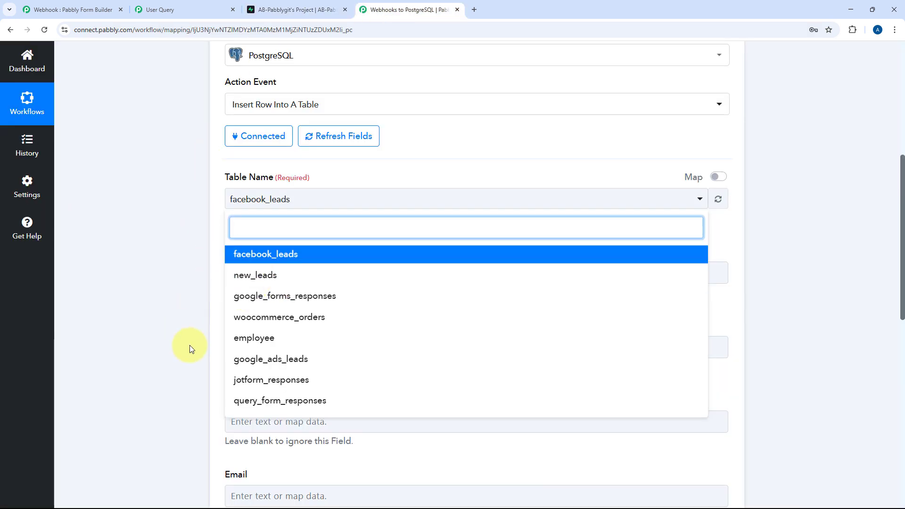
pyautogui.click(285, 401)
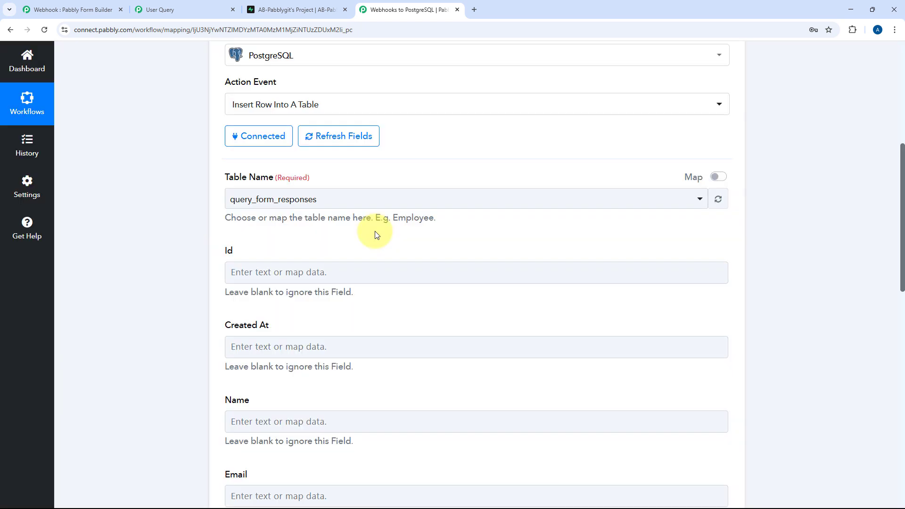
pyautogui.click(320, 10)
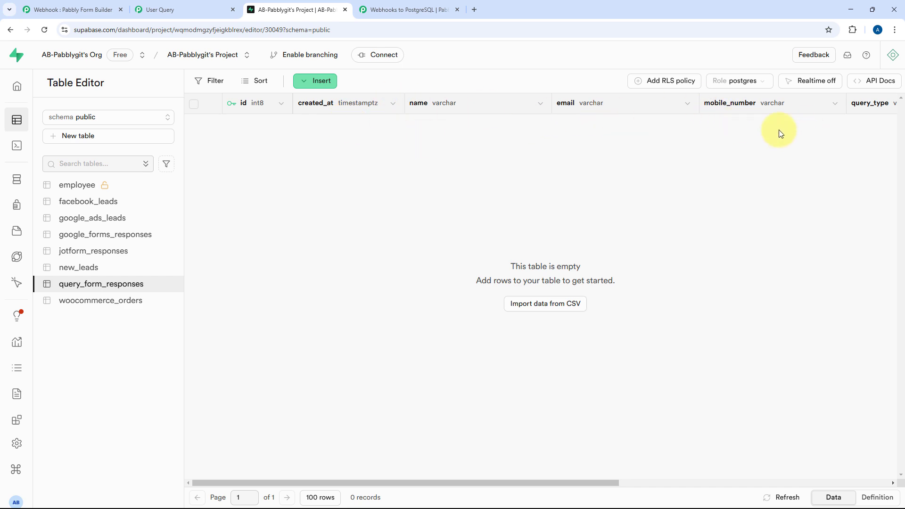
pyautogui.click(396, 9)
# Expand the Catch Webhook trigger and the PostgreSQL insert-row action in the workflow
pyautogui.scroll(-3, 184, 188)
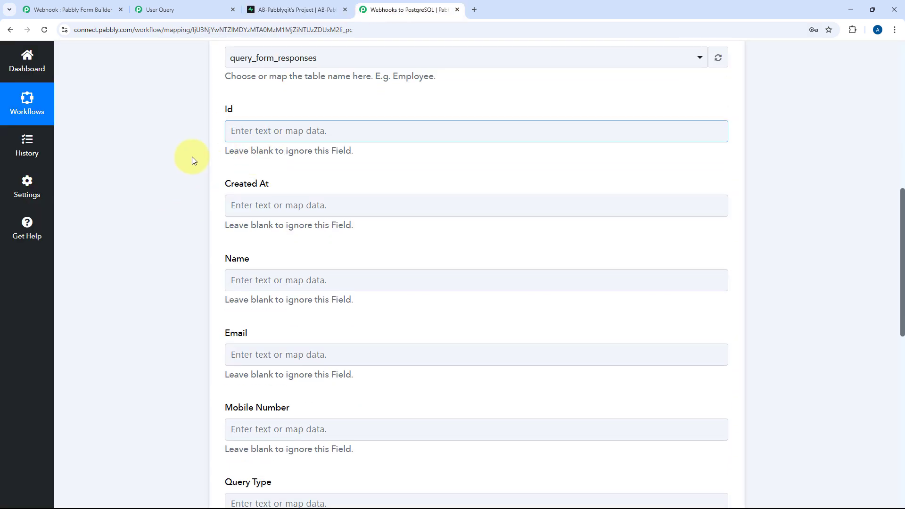
pyautogui.scroll(-2, 210, 170)
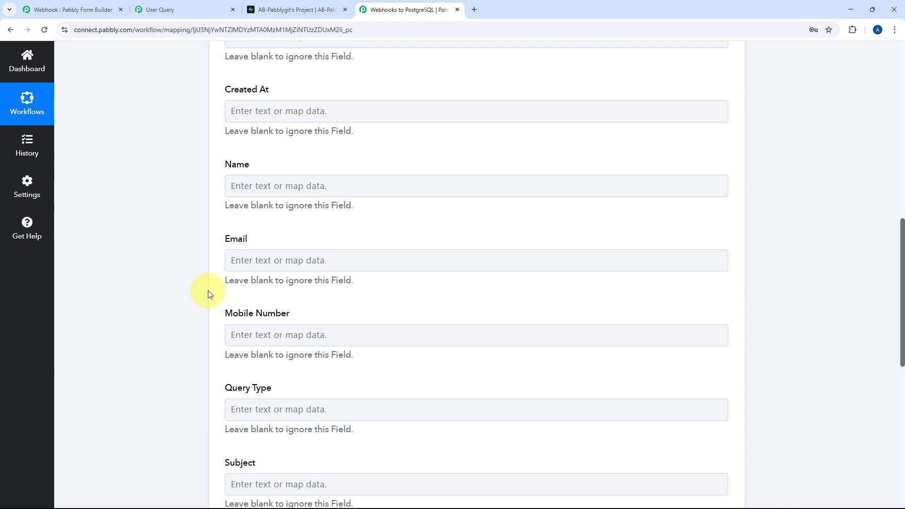
pyautogui.scroll(8, 209, 290)
pyautogui.click(414, 75)
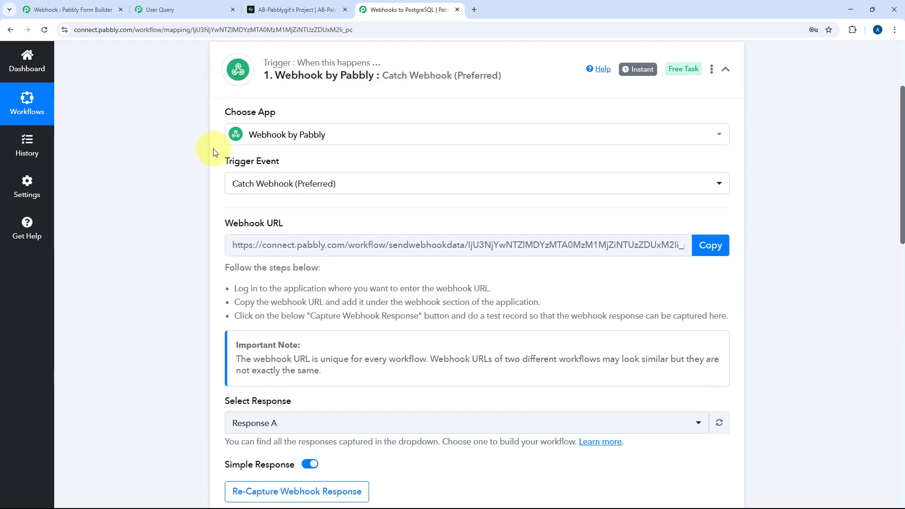
pyautogui.scroll(3, 153, 231)
pyautogui.scroll(-10, 176, 236)
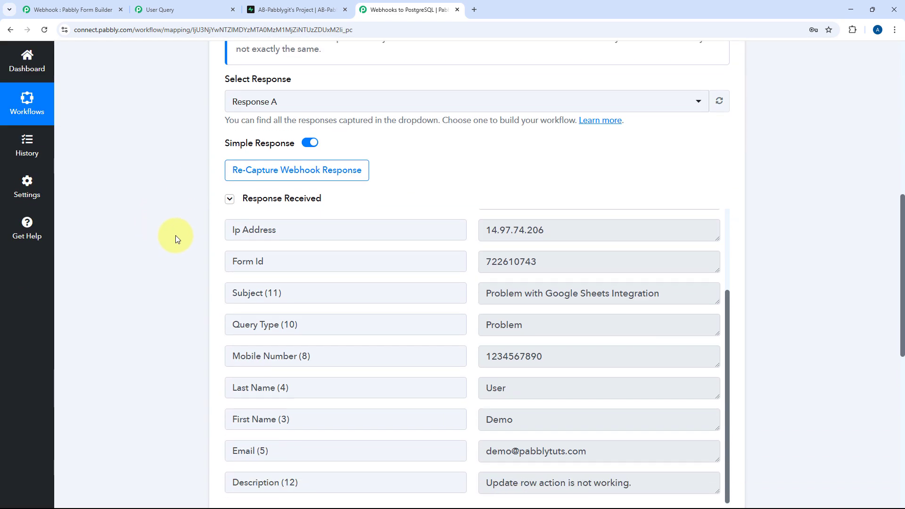
pyautogui.scroll(-2, 175, 235)
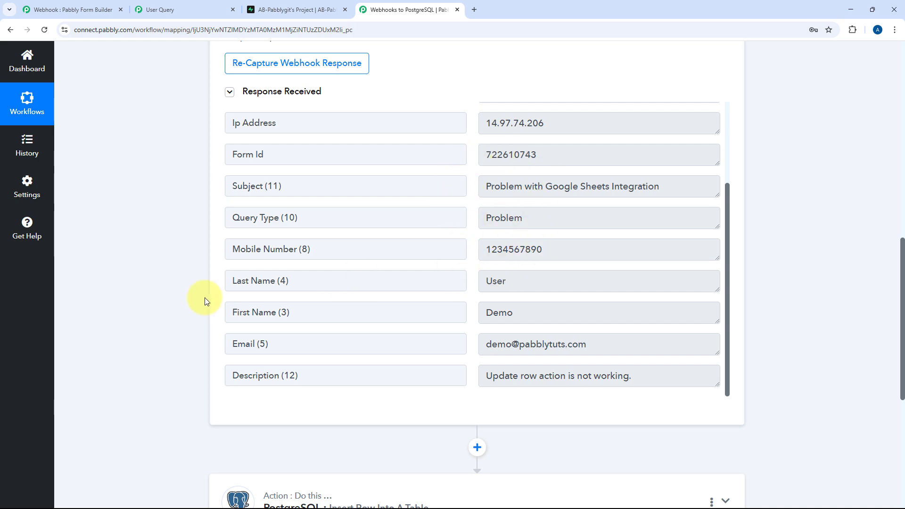
pyautogui.scroll(-4, 353, 318)
pyautogui.click(375, 307)
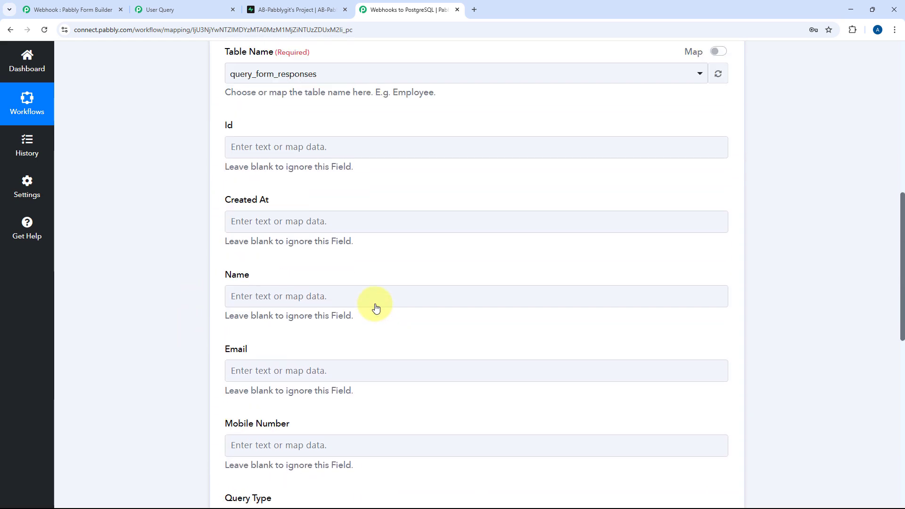
pyautogui.scroll(6, 330, 245)
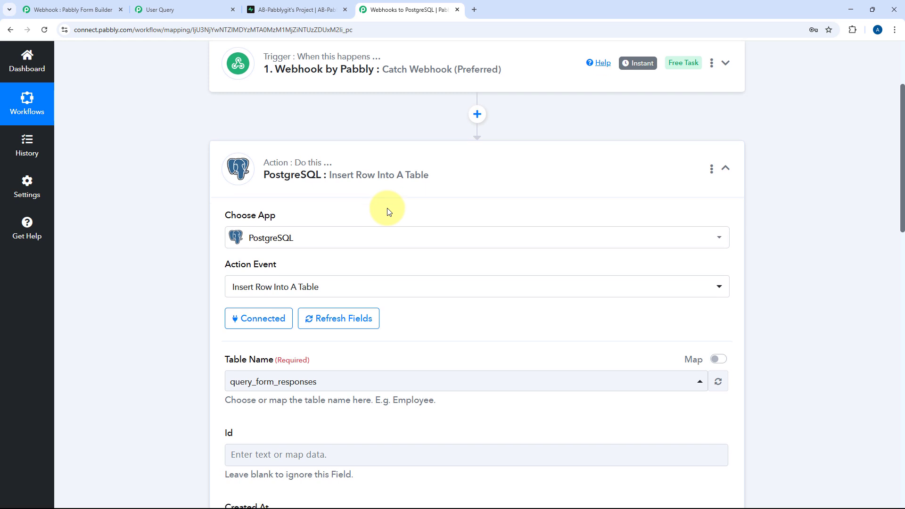
pyautogui.scroll(-3, 377, 231)
pyautogui.scroll(-3, 415, 217)
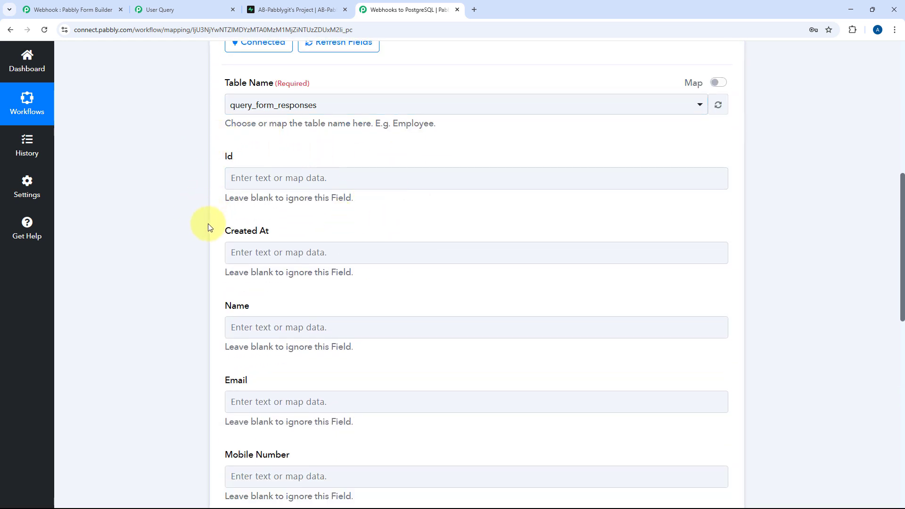
# Compare with the Supabase table, then review the empty fields from Created At downward
pyautogui.click(282, 10)
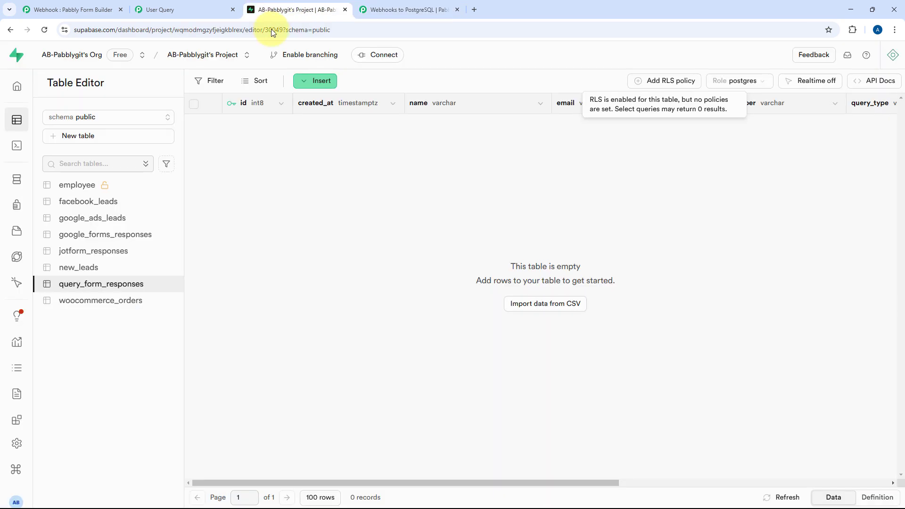
pyautogui.click(392, 6)
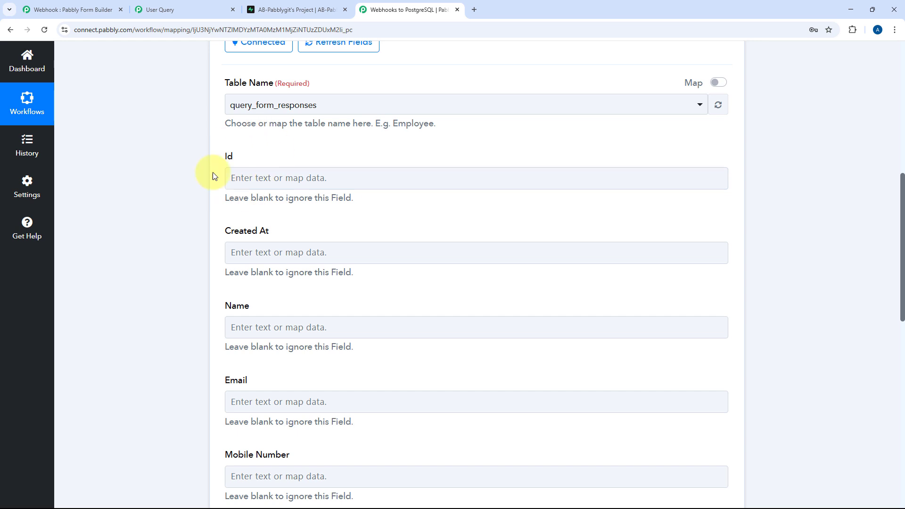
pyautogui.click(276, 243)
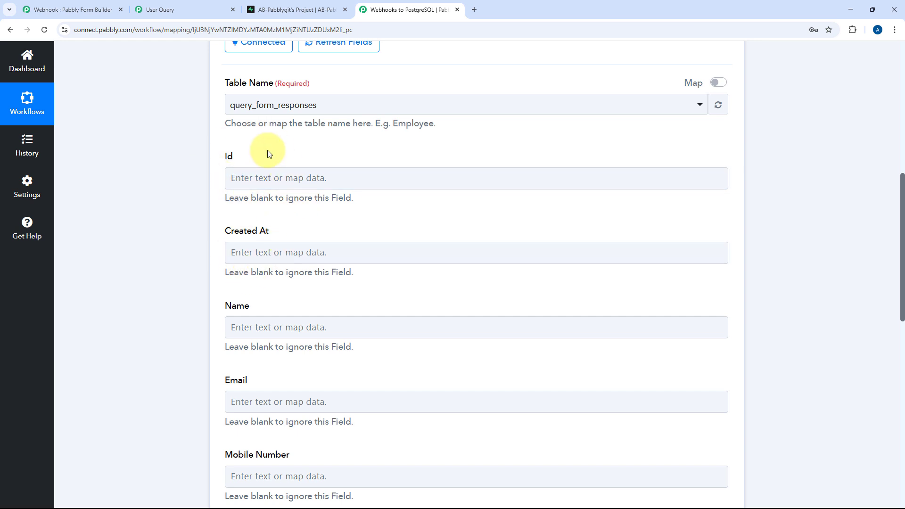
pyautogui.scroll(-2, 165, 201)
pyautogui.scroll(-1, 247, 234)
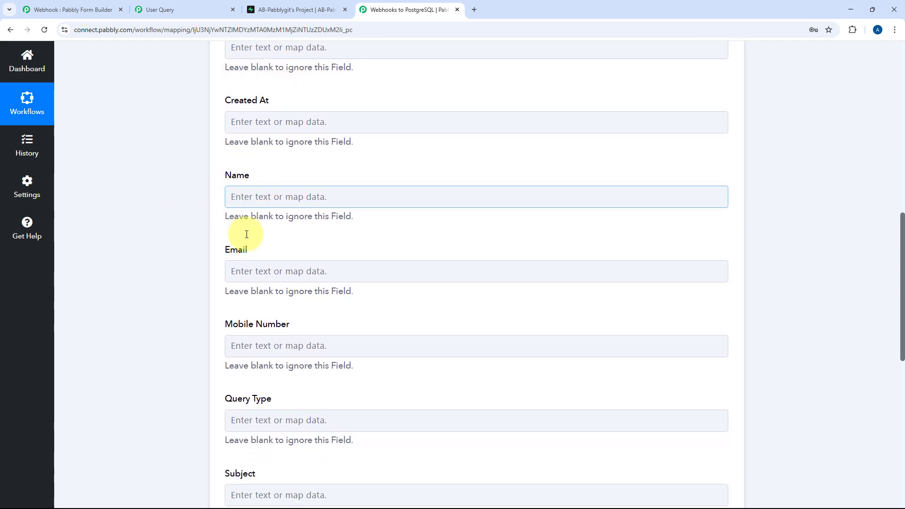
pyautogui.scroll(8, 398, 177)
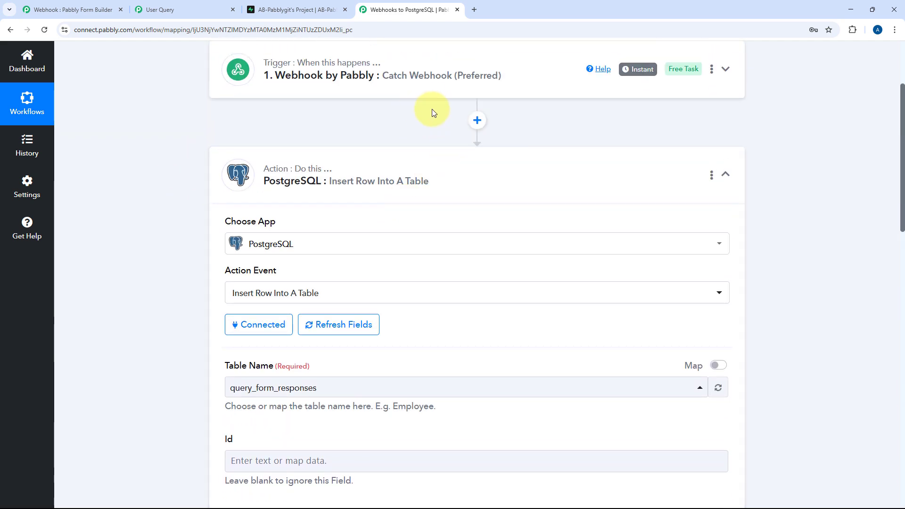
pyautogui.scroll(-10, 303, 163)
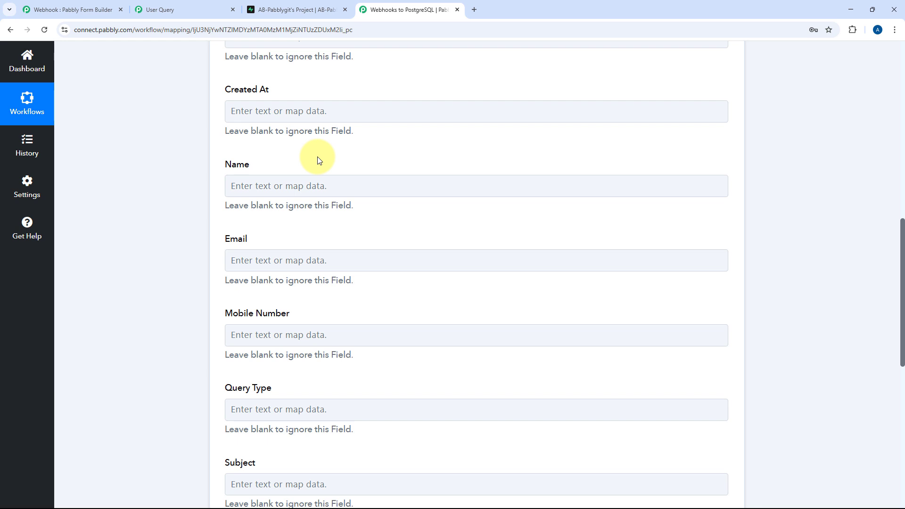
# Map the webhook's First Name followed by Last Name into the Name field
pyautogui.click(263, 185)
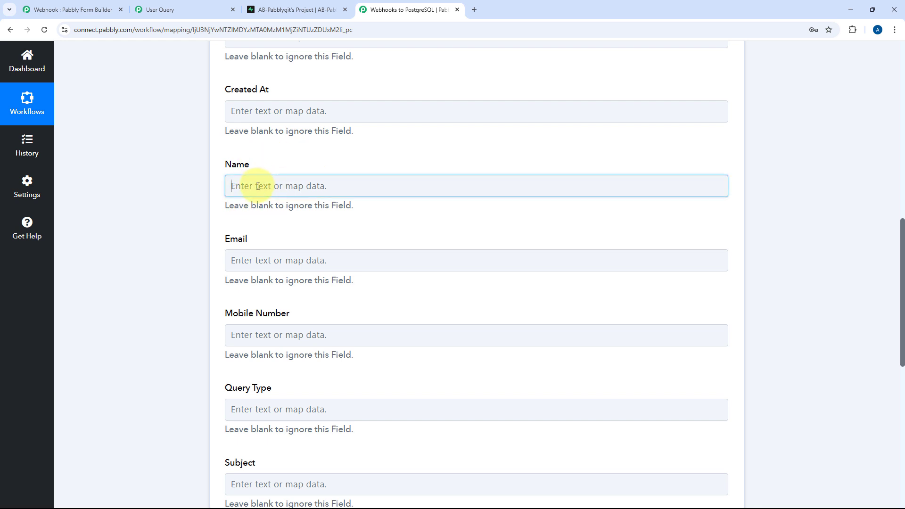
pyautogui.scroll(-1, 212, 191)
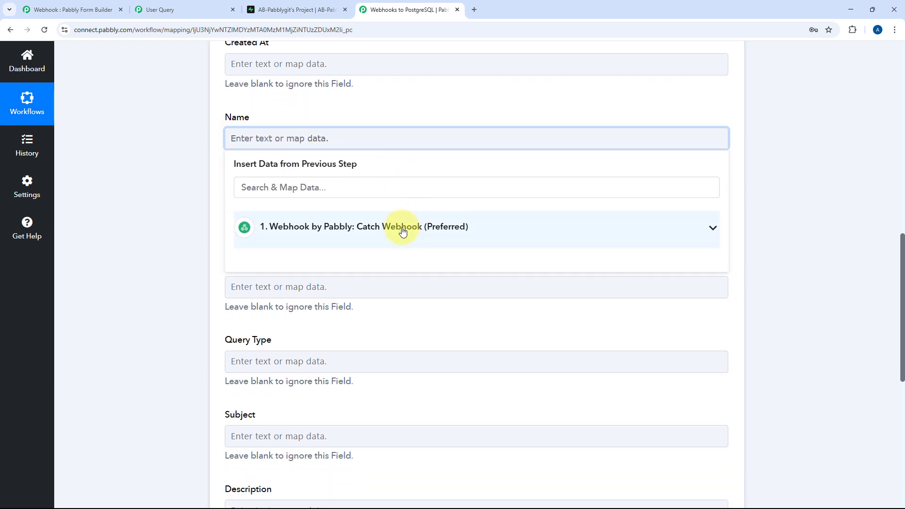
pyautogui.click(402, 228)
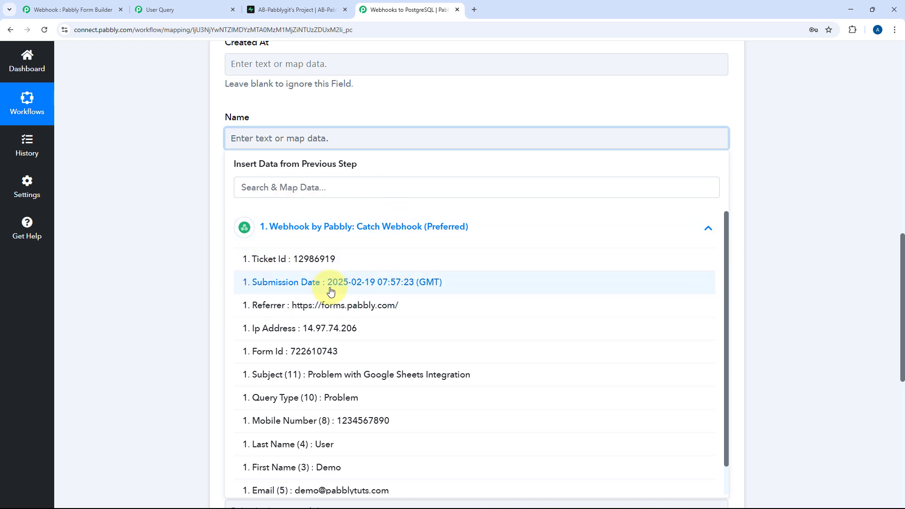
pyautogui.scroll(-1, 330, 292)
pyautogui.click(320, 438)
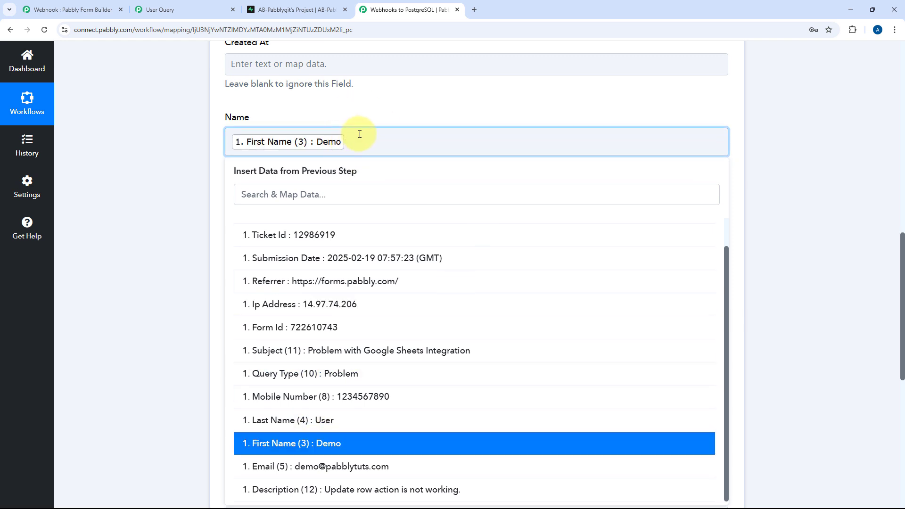
pyautogui.click(292, 421)
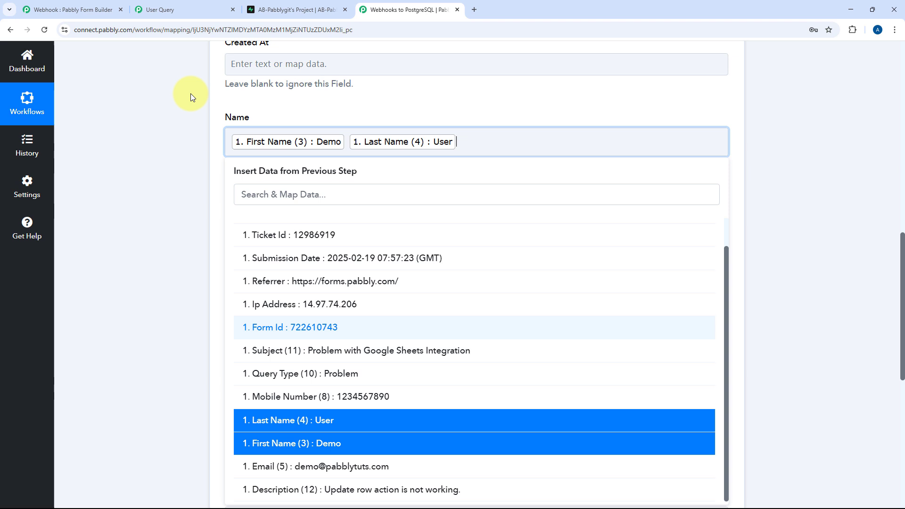
pyautogui.click(210, 153)
pyautogui.scroll(-1, 261, 191)
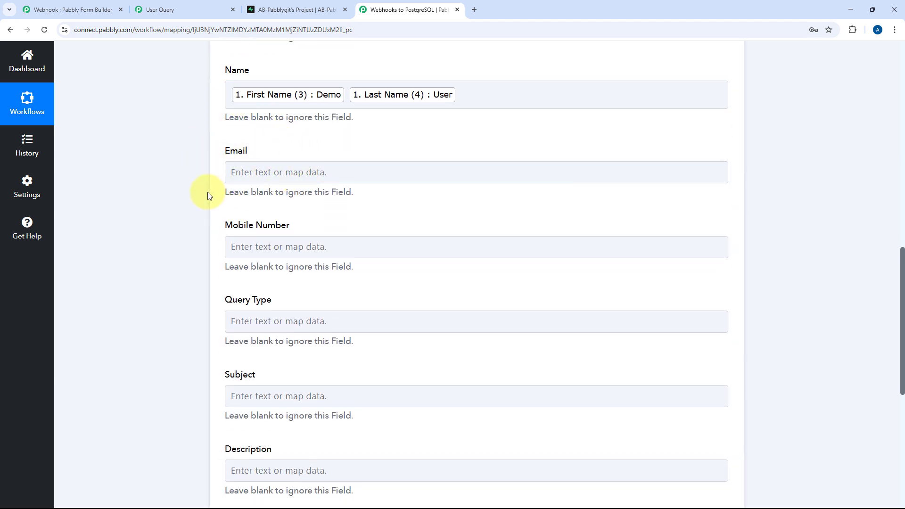
# Map the submitted Email and Mobile Number into their matching fields
pyautogui.click(289, 173)
pyautogui.click(292, 260)
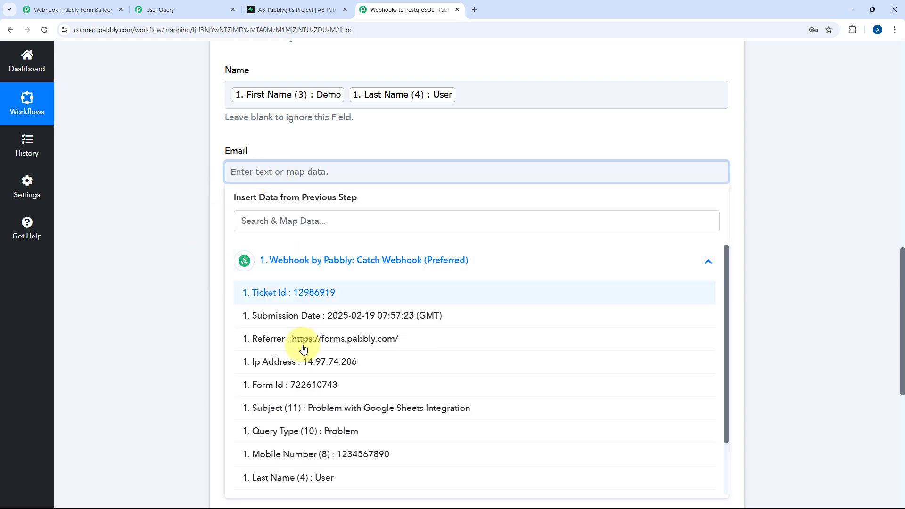
pyautogui.scroll(-2, 295, 424)
pyautogui.click(304, 466)
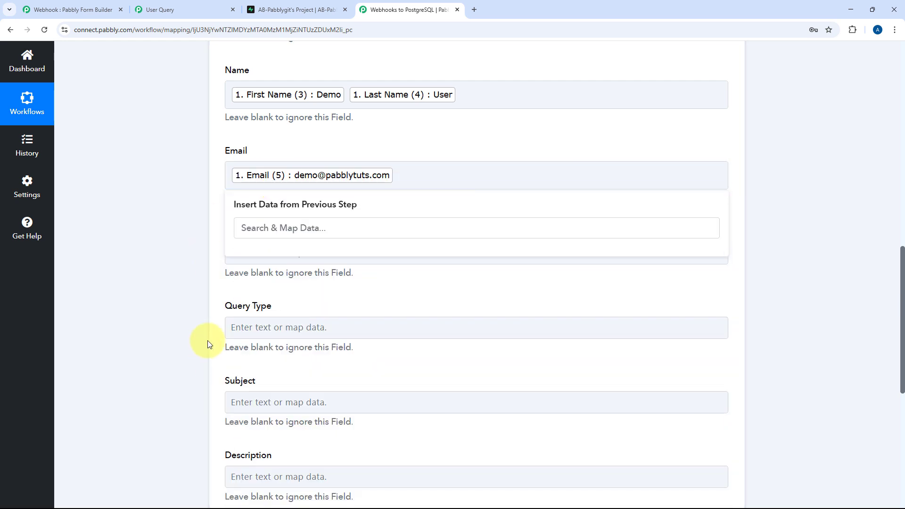
pyautogui.click(297, 255)
pyautogui.click(321, 295)
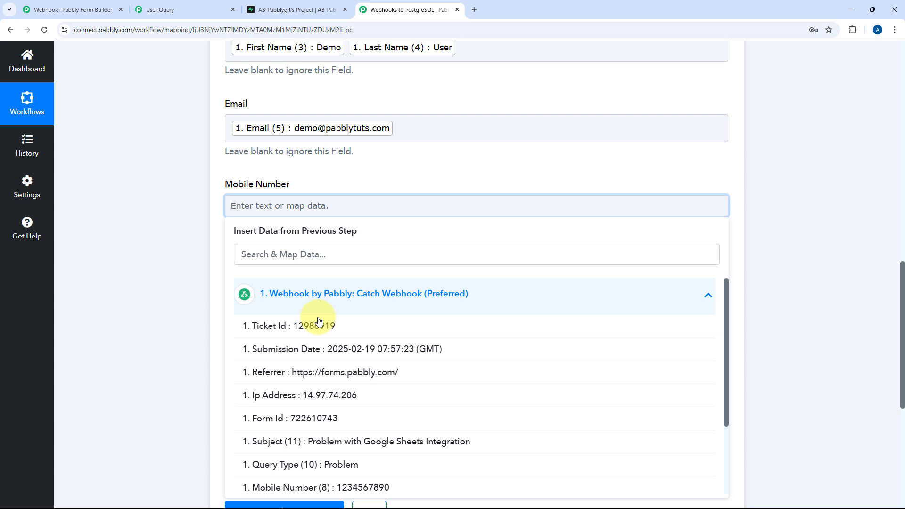
pyautogui.click(317, 421)
pyautogui.press('BackSpace')
pyautogui.scroll(-2, 307, 344)
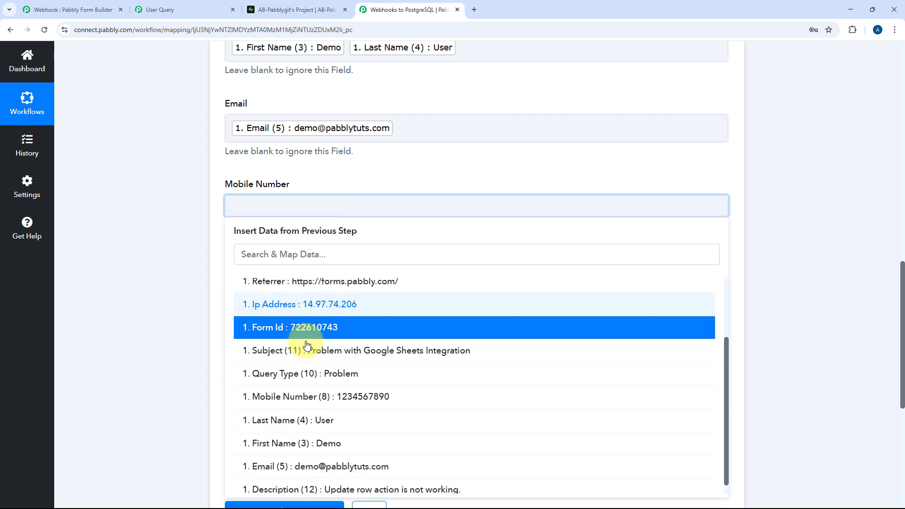
pyautogui.click(313, 390)
# Map the webhook's Query Type and Subject values into the Query Type and Subject fields
pyautogui.click(258, 289)
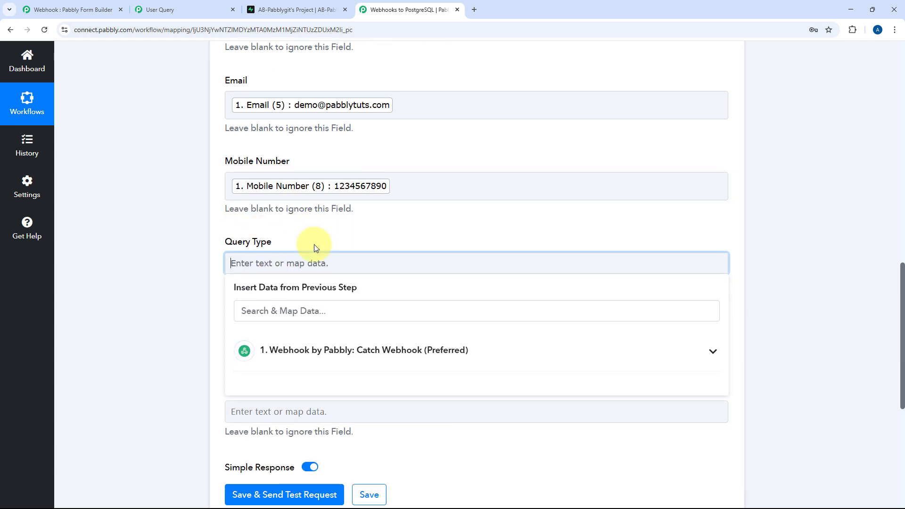
pyautogui.scroll(-2, 316, 264)
pyautogui.click(319, 292)
pyautogui.scroll(-2, 330, 358)
pyautogui.click(340, 373)
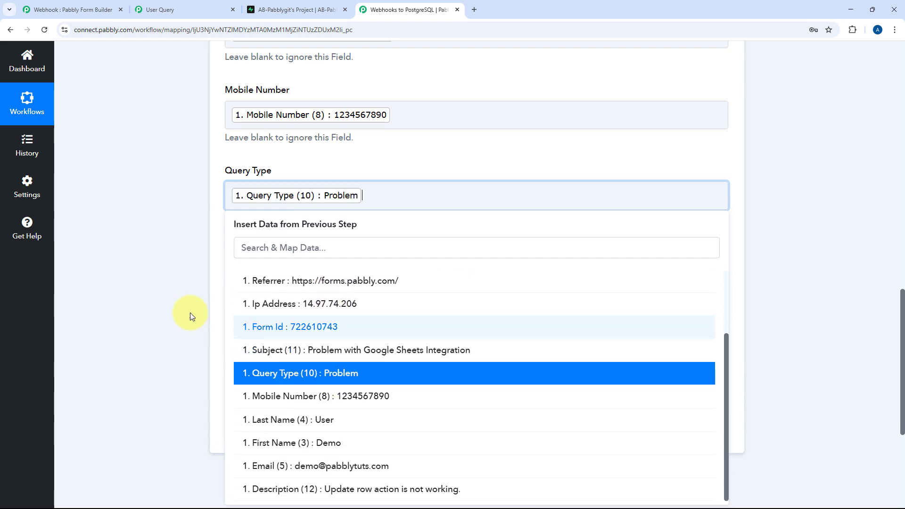
pyautogui.click(191, 316)
pyautogui.click(323, 273)
pyautogui.scroll(-2, 317, 283)
pyautogui.click(317, 278)
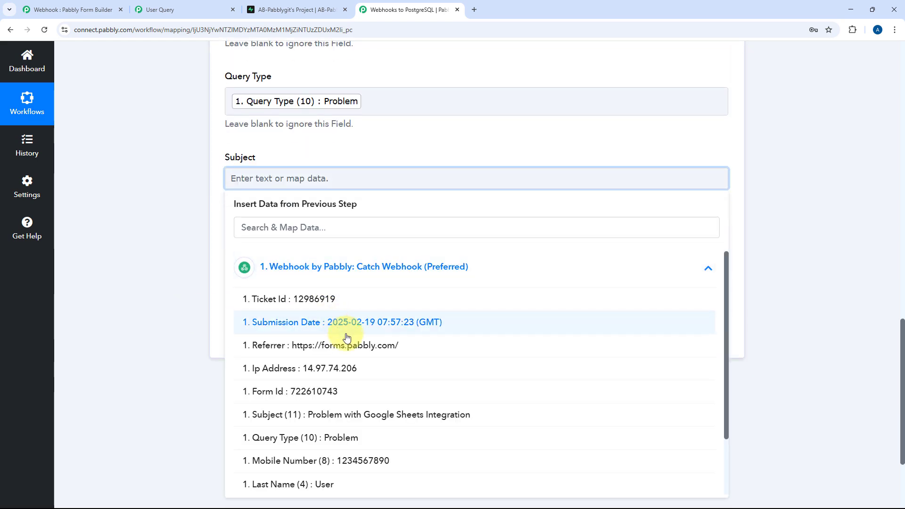
pyautogui.scroll(-2, 347, 338)
pyautogui.click(340, 368)
pyautogui.click(248, 289)
# Map the submitted Description into the Description field
pyautogui.click(324, 250)
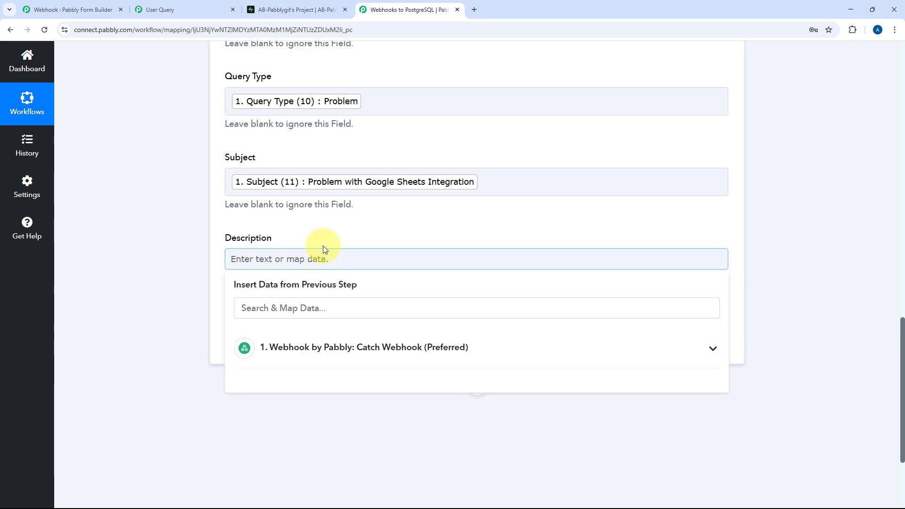
pyautogui.scroll(-3, 324, 250)
pyautogui.click(349, 208)
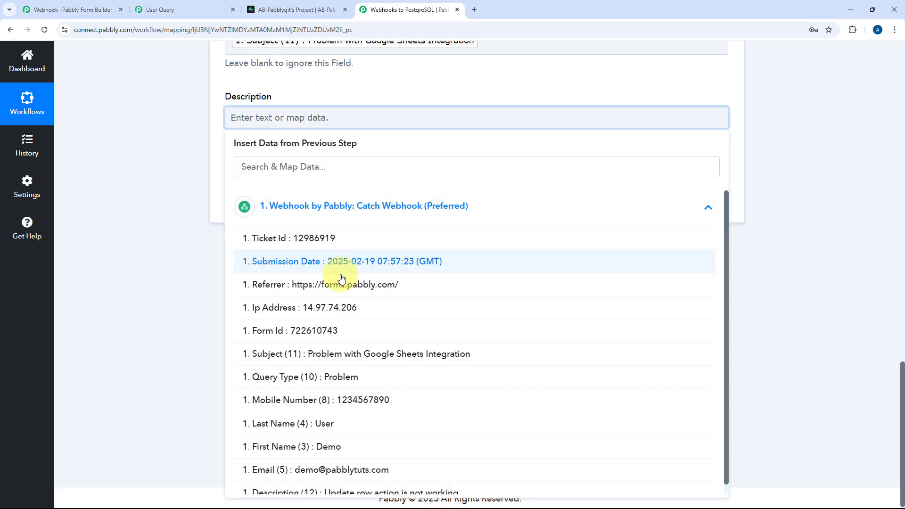
pyautogui.click(339, 486)
pyautogui.click(218, 242)
pyautogui.scroll(5, 208, 178)
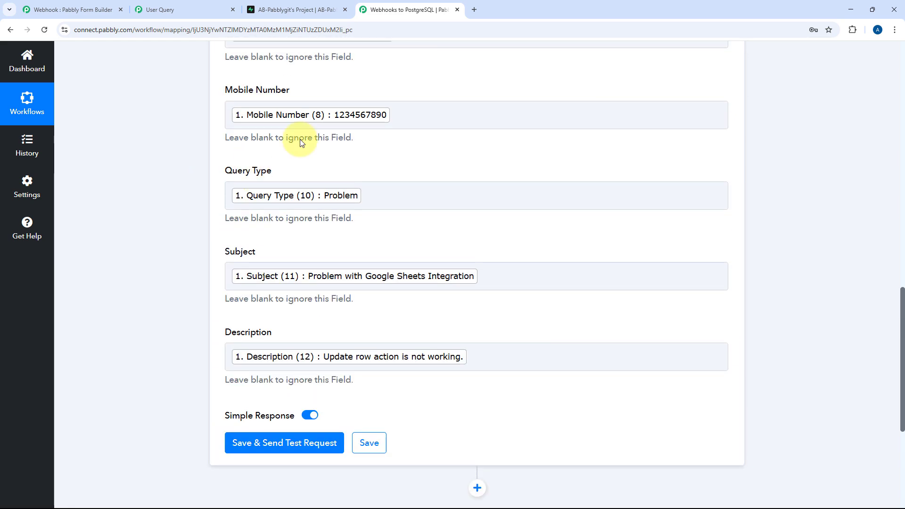
pyautogui.scroll(1, 301, 142)
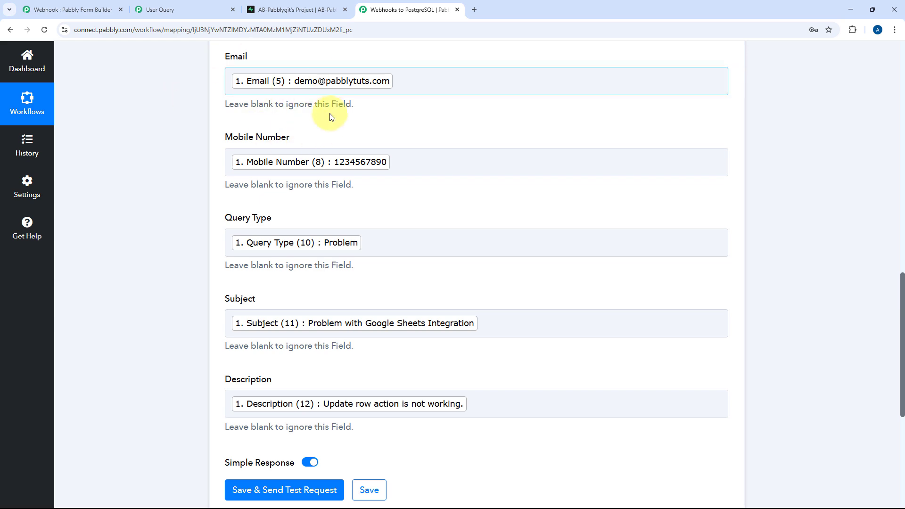
pyautogui.scroll(-5, 414, 115)
# Send the test request, confirm success with 1 row affected, and collapse the PostgreSQL panel
pyautogui.click(282, 254)
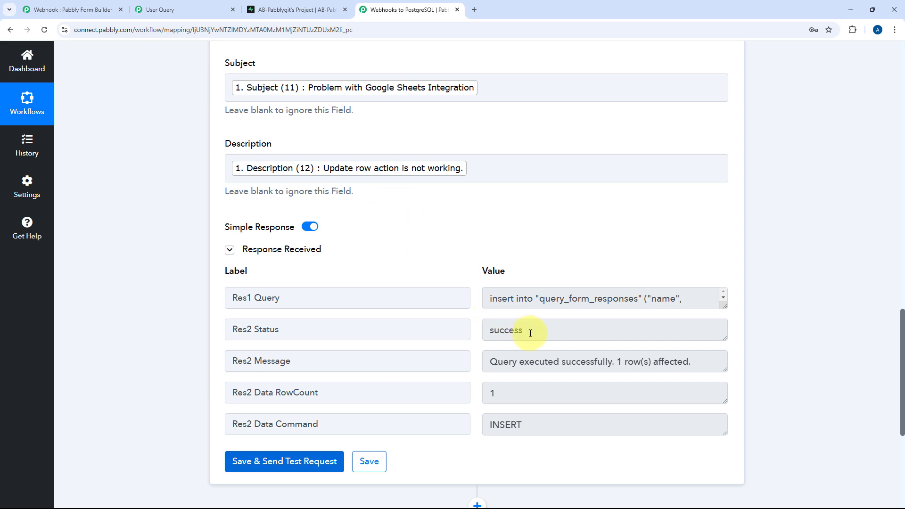
pyautogui.moveTo(530, 333); pyautogui.dragTo(457, 346)
pyautogui.click(475, 250)
pyautogui.scroll(6, 447, 227)
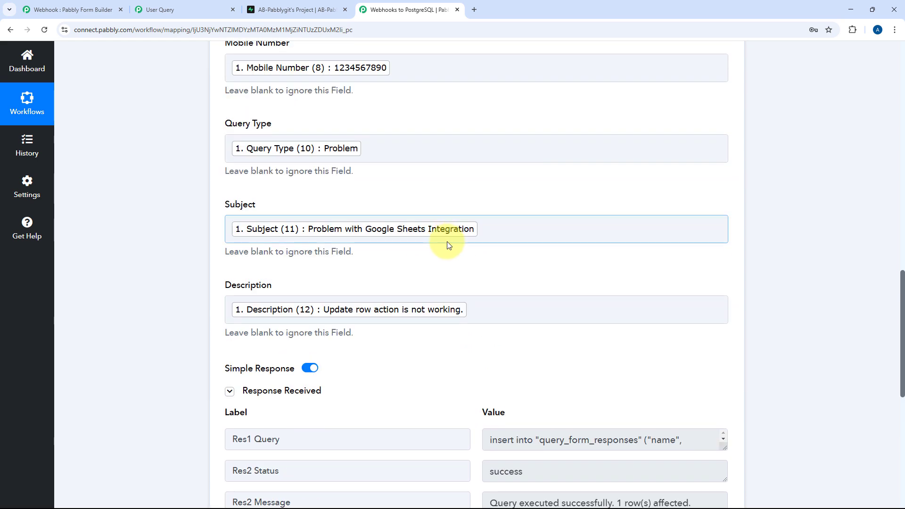
pyautogui.scroll(10, 448, 208)
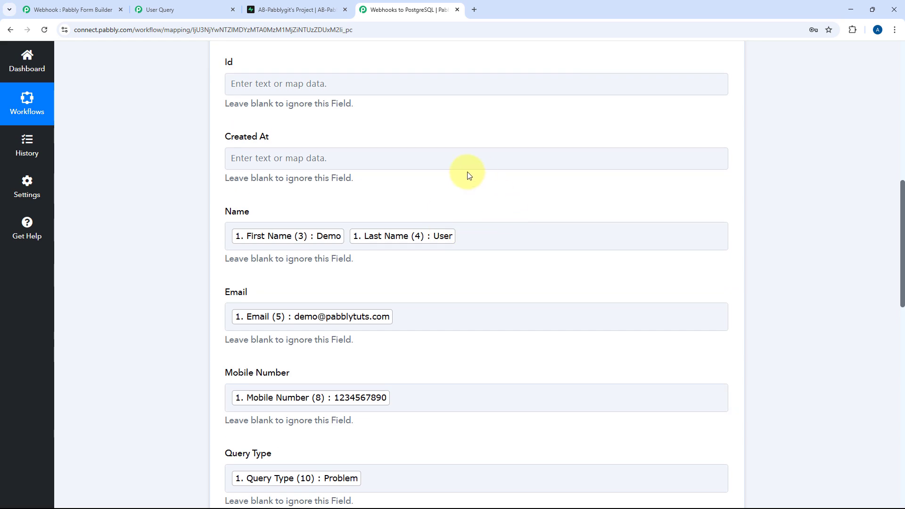
pyautogui.scroll(4, 457, 206)
pyautogui.click(449, 248)
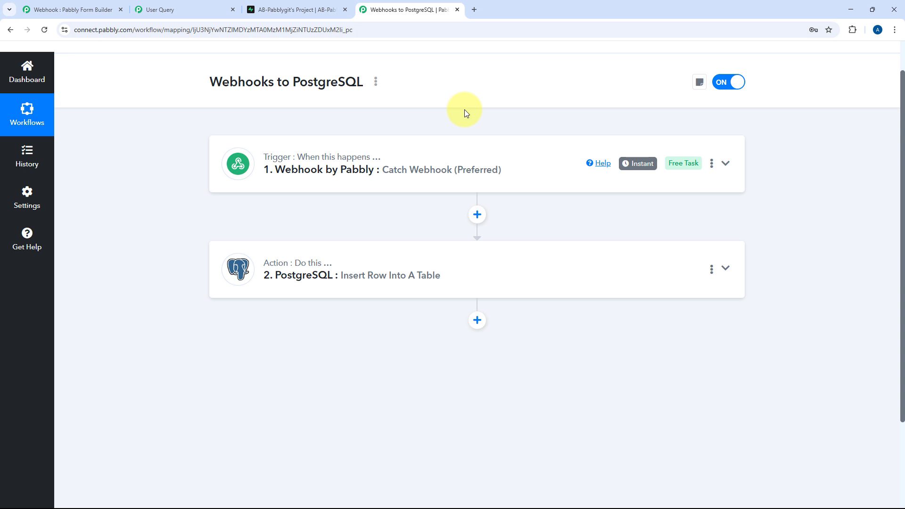
# Reload query_form_responses in Supabase to check the demo row's subject and description, then return
pyautogui.click(294, 8)
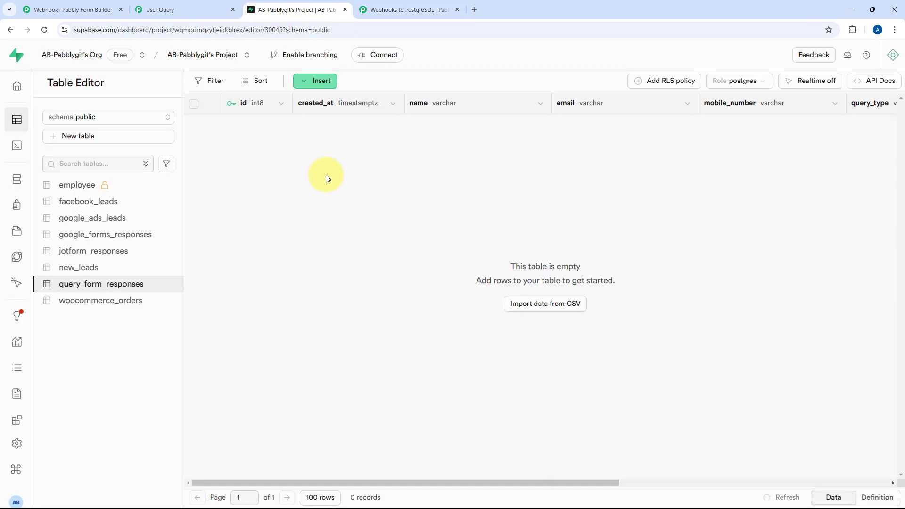
pyautogui.click(43, 30)
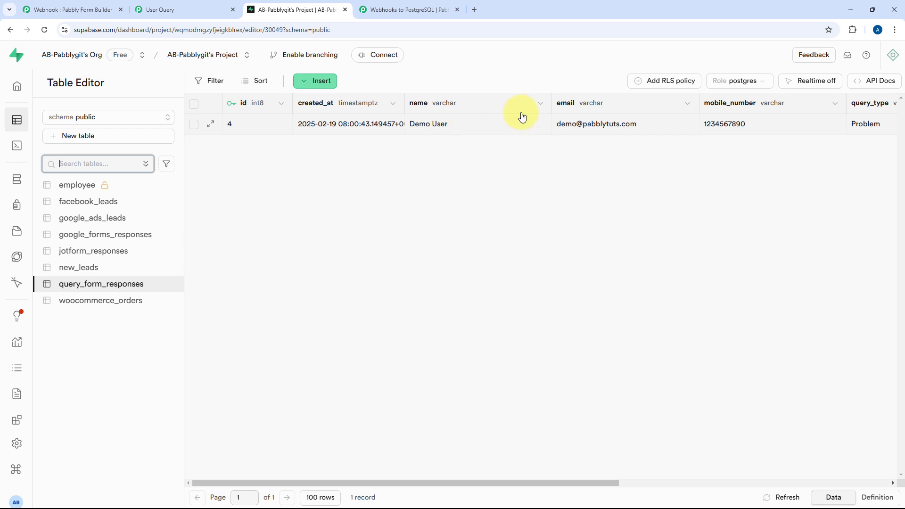
pyautogui.hscroll(4, 550, 135)
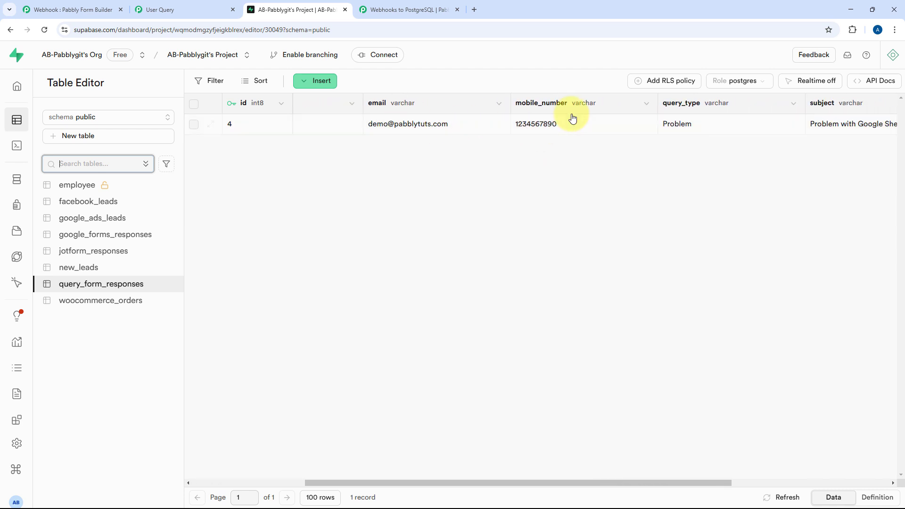
pyautogui.hscroll(1, 632, 124)
pyautogui.hscroll(5, 631, 123)
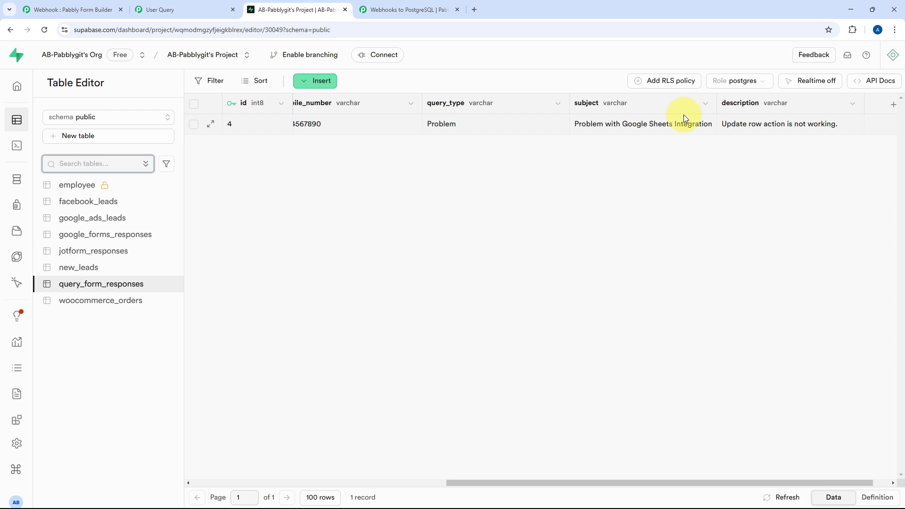
pyautogui.click(410, 5)
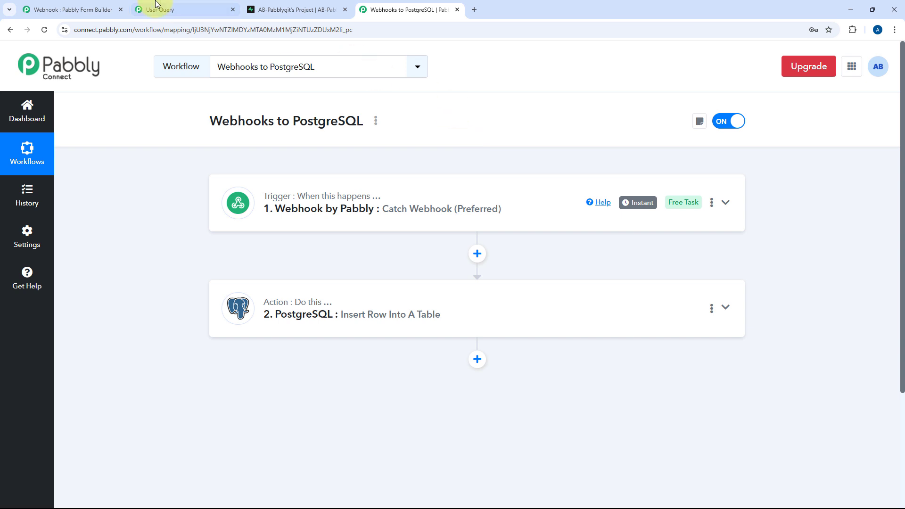
# Reload the User Query form and fill in first name, last name, email and a corrected mobile number
pyautogui.click(170, 10)
pyautogui.click(45, 30)
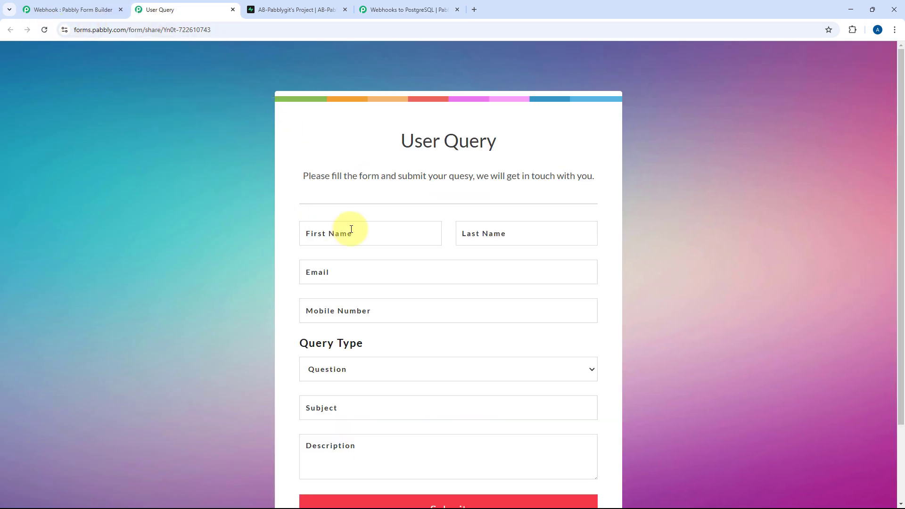
pyautogui.click(349, 231)
pyautogui.click(367, 278)
pyautogui.click(487, 234)
pyautogui.click(516, 260)
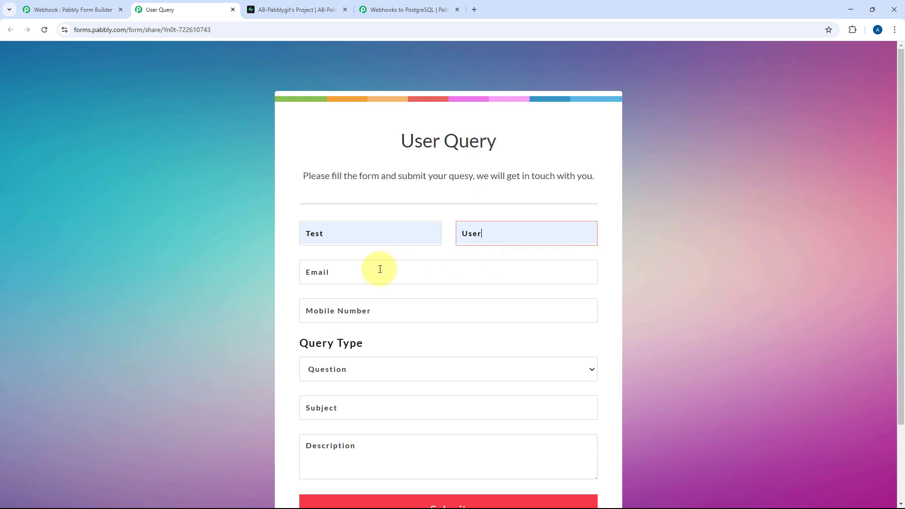
pyautogui.click(378, 270)
pyautogui.click(375, 313)
pyautogui.click(351, 311)
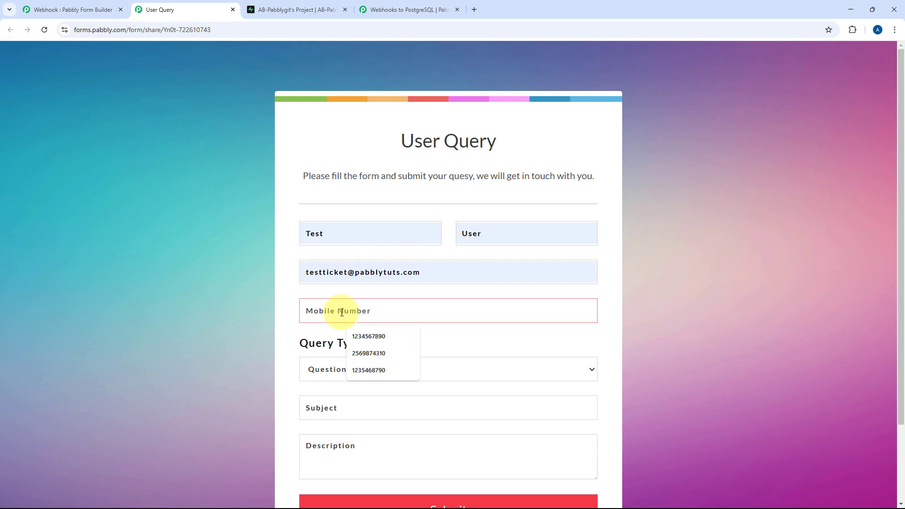
pyautogui.click(370, 370)
pyautogui.scroll(-2, 219, 266)
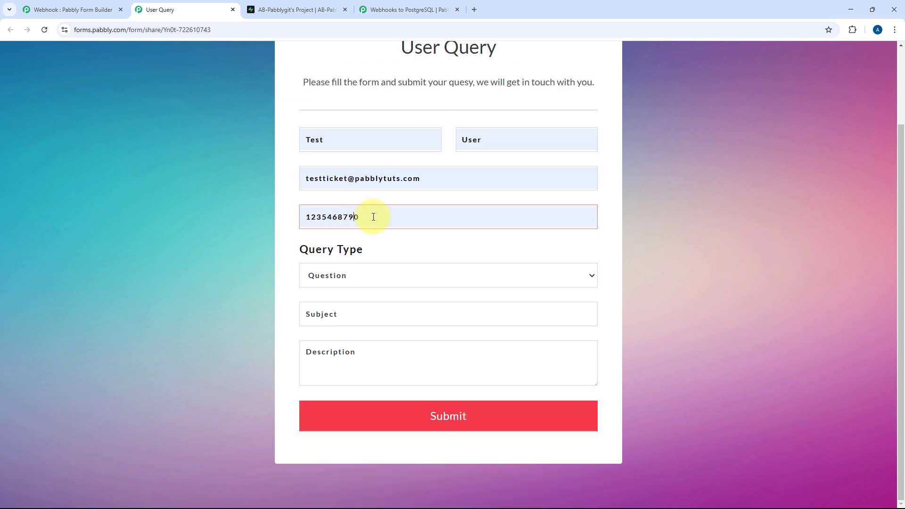
pyautogui.moveTo(374, 214); pyautogui.dragTo(236, 212)
pyautogui.press('BackSpace')
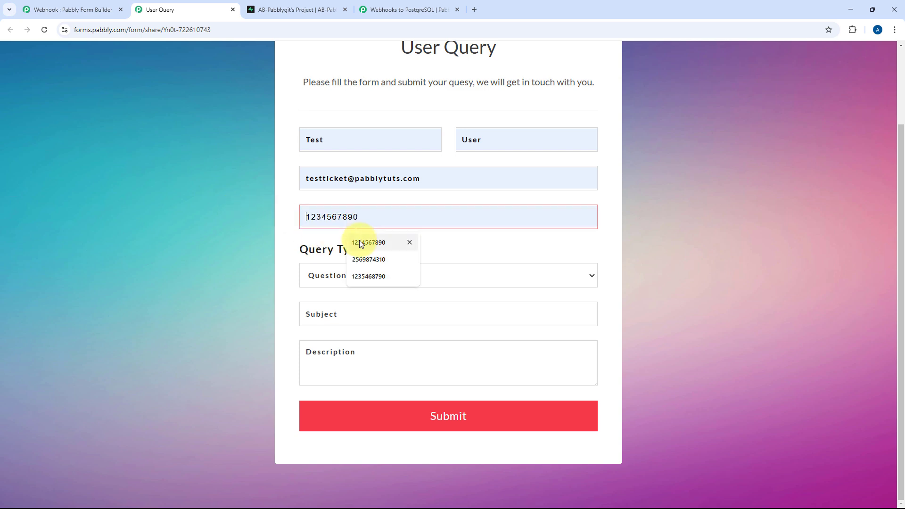
# Choose query type Request, enter subject 'Add Mailchimp Intgeration' and a description, then submit
pyautogui.click(317, 276)
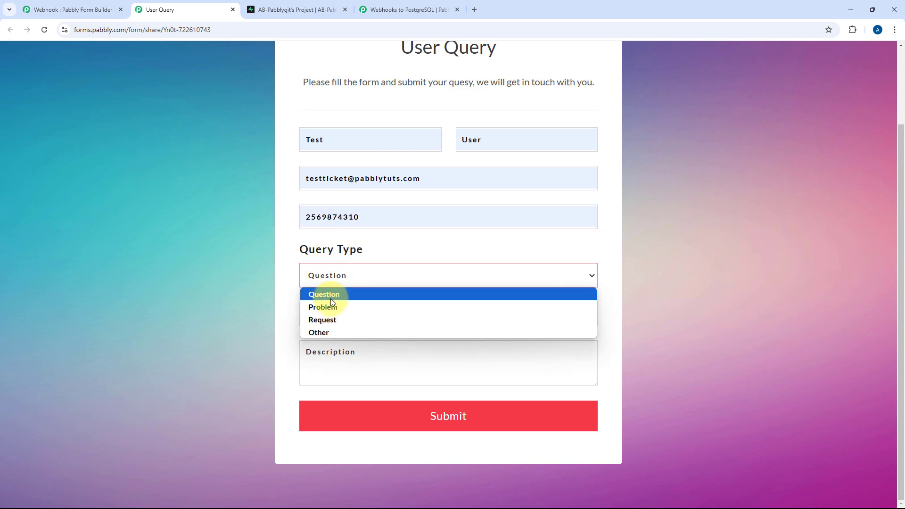
pyautogui.click(332, 321)
pyautogui.click(338, 311)
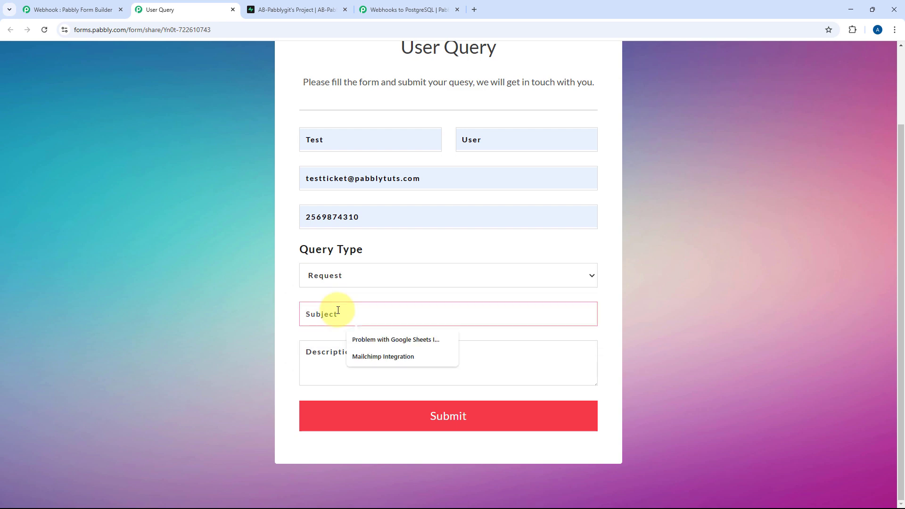
pyautogui.write('a')
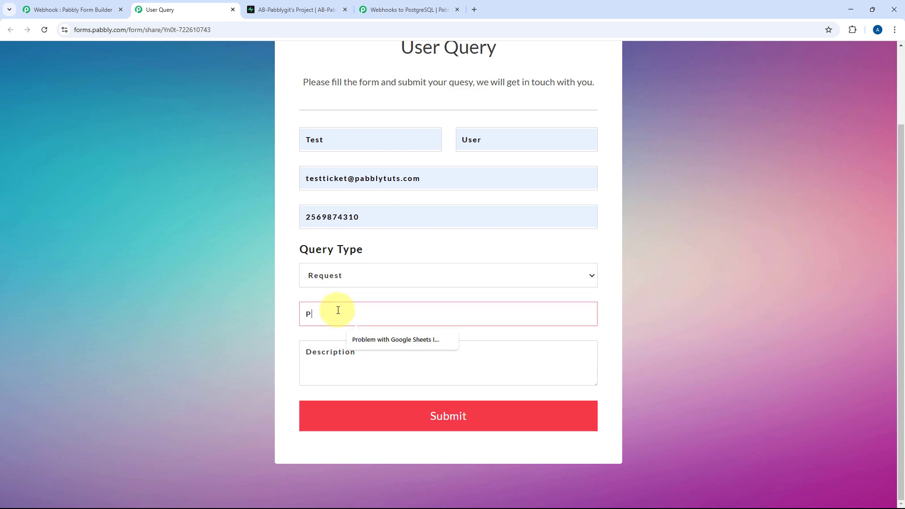
pyautogui.press('BackSpace')
pyautogui.write('add Mailchimp')
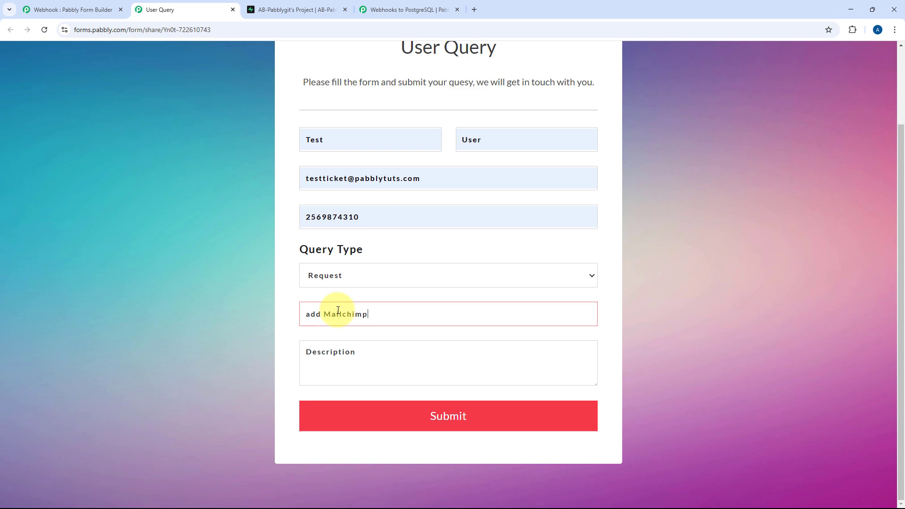
pyautogui.write(' Intgeration')
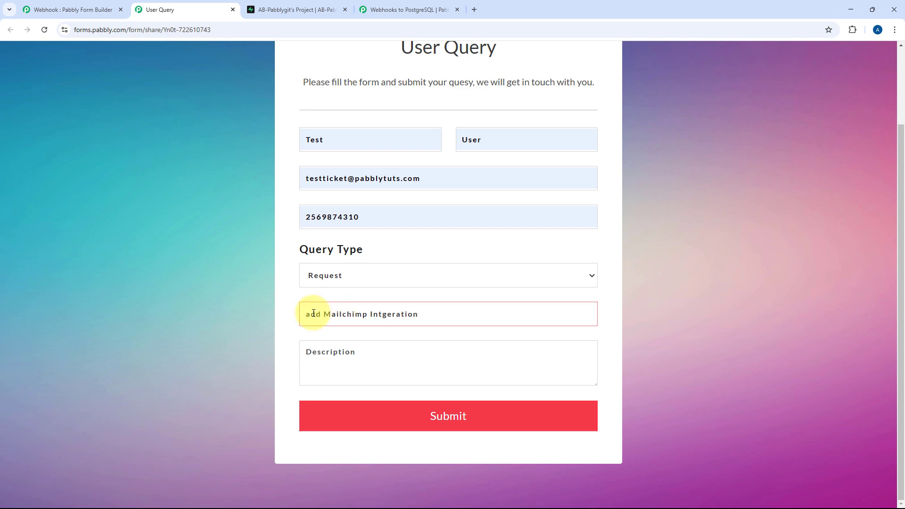
pyautogui.click(313, 314)
pyautogui.press('BackSpace')
pyautogui.write('AP')
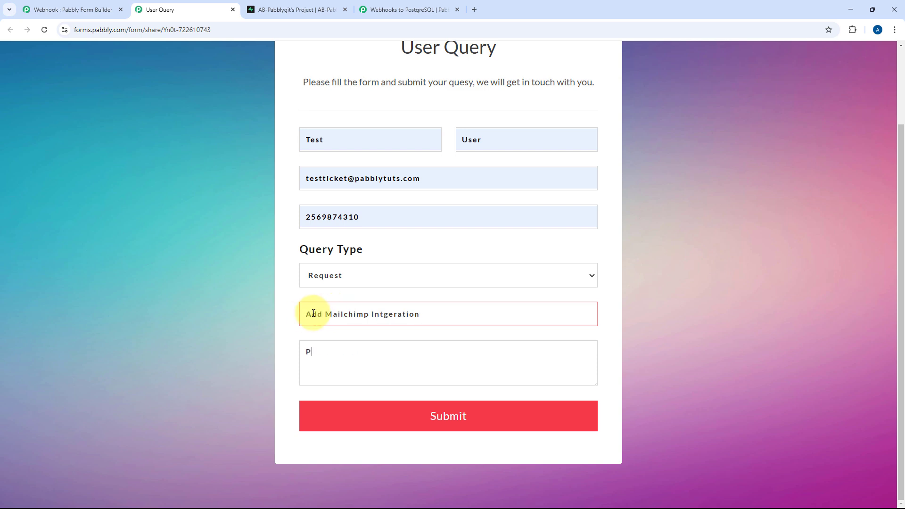
pyautogui.write('lease add Mailchimp Integration')
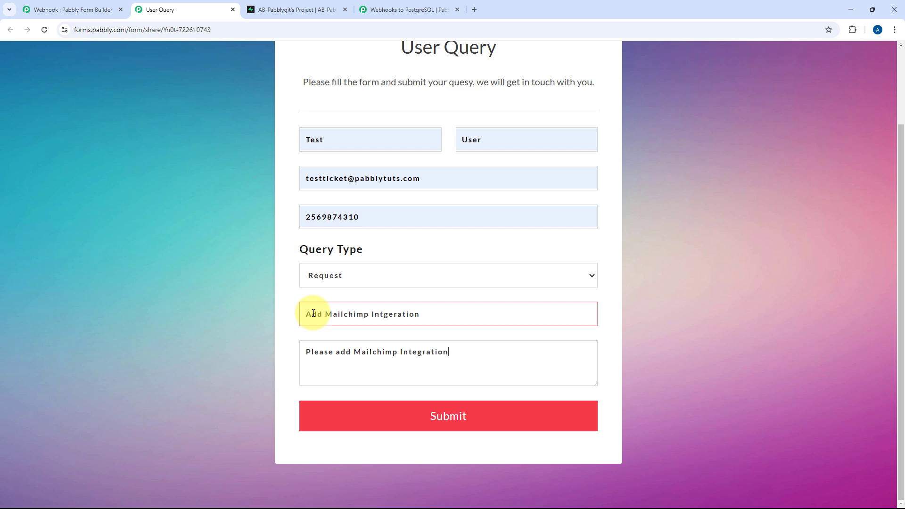
pyautogui.write(' as well.')
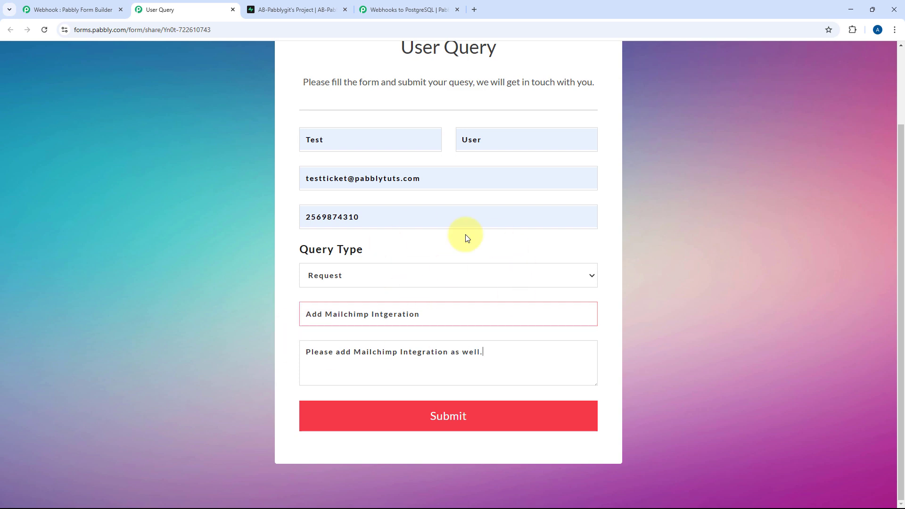
pyautogui.click(489, 429)
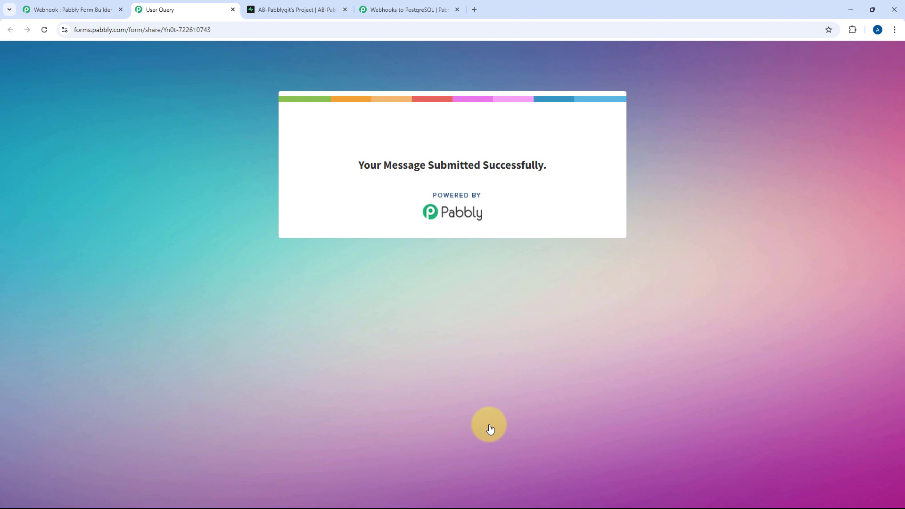
# Reload query_form_responses in Supabase and scroll across the new Mailchimp request row 5
pyautogui.click(415, 9)
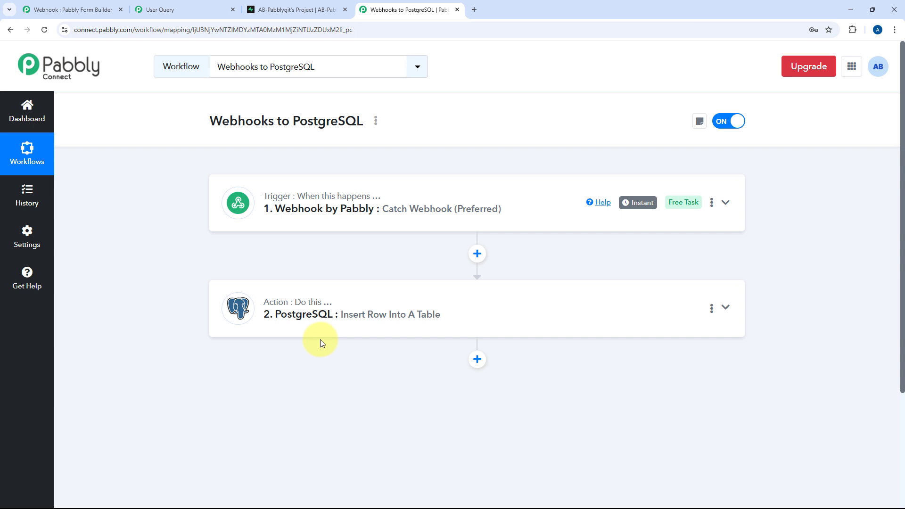
pyautogui.click(314, 8)
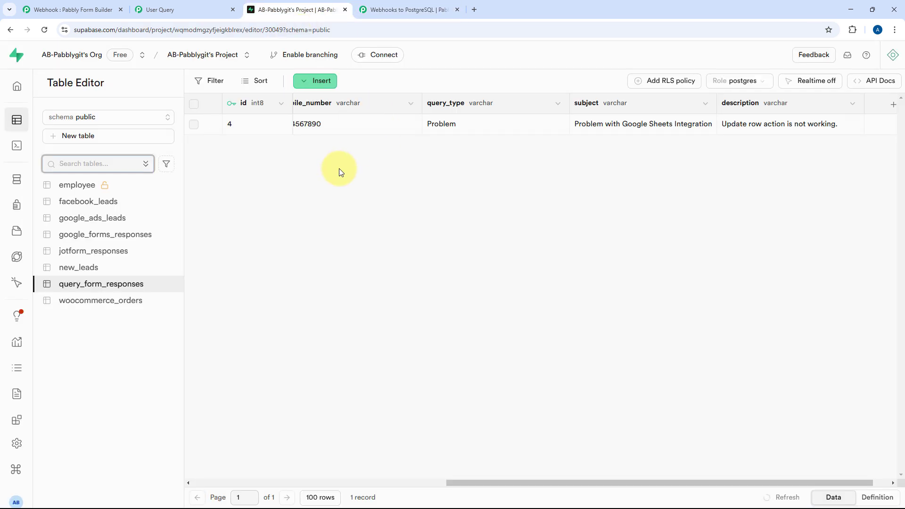
pyautogui.click(41, 30)
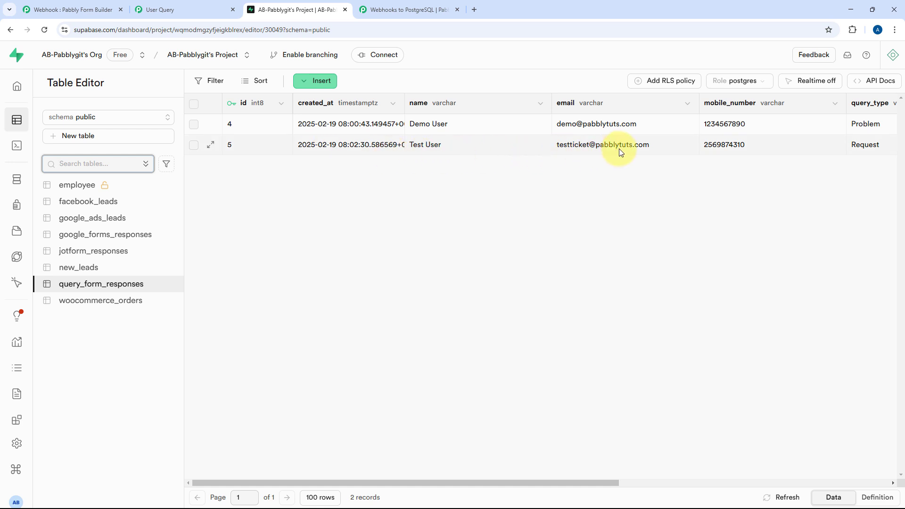
pyautogui.hscroll(7, 618, 149)
pyautogui.hscroll(3, 618, 149)
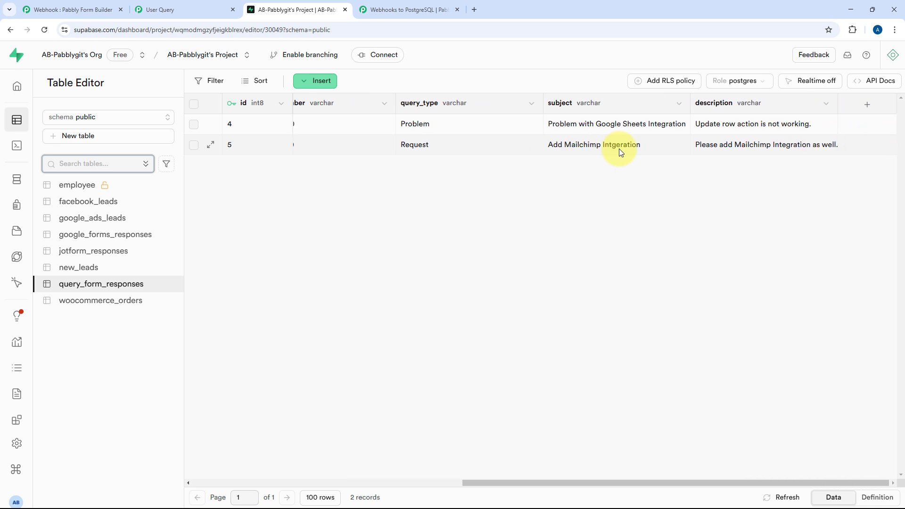
pyautogui.hscroll(-10, 618, 148)
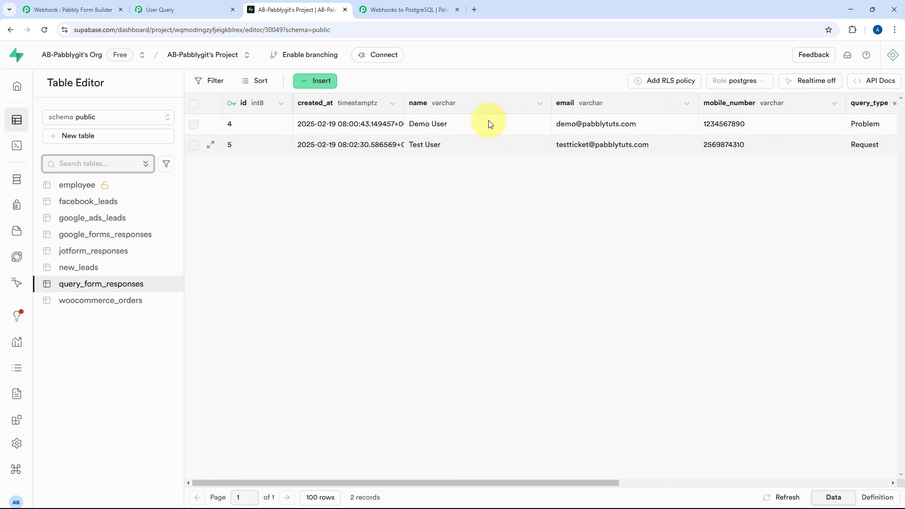
# Check the form's success page, then return to the Webhooks to PostgreSQL workflow
pyautogui.click(179, 5)
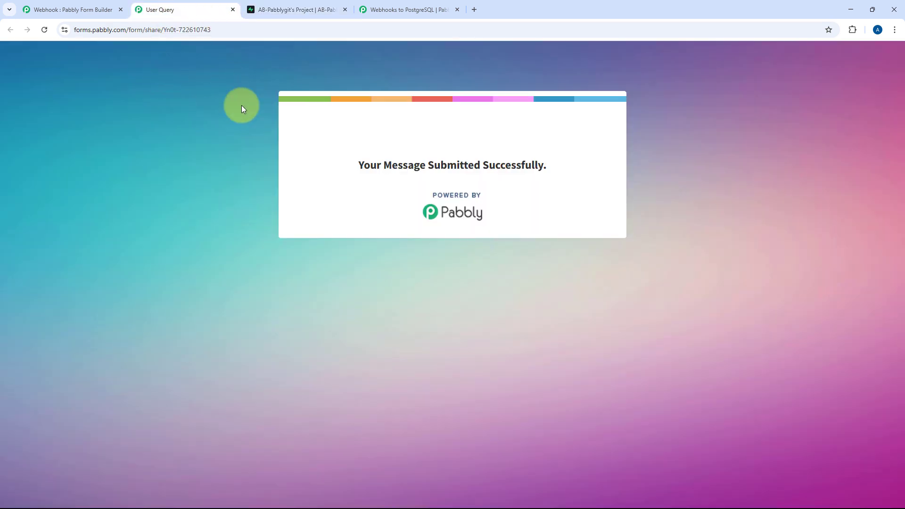
pyautogui.click(421, 8)
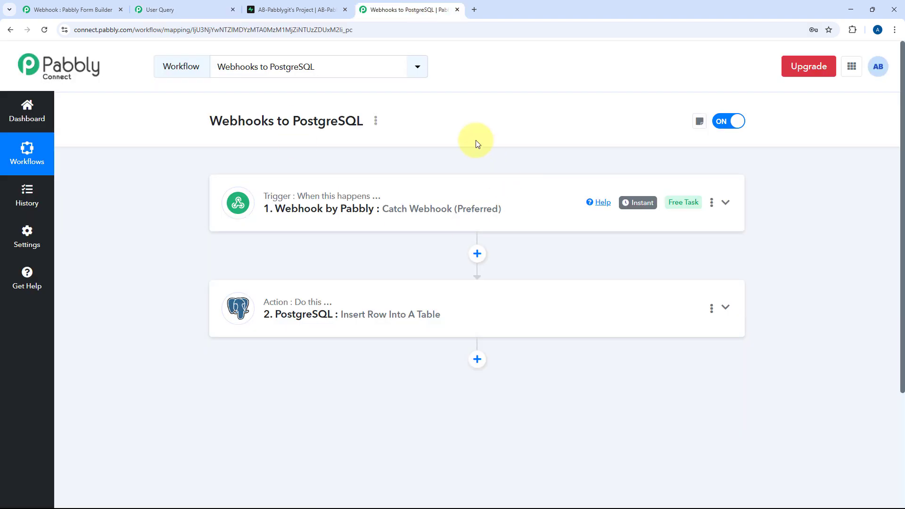